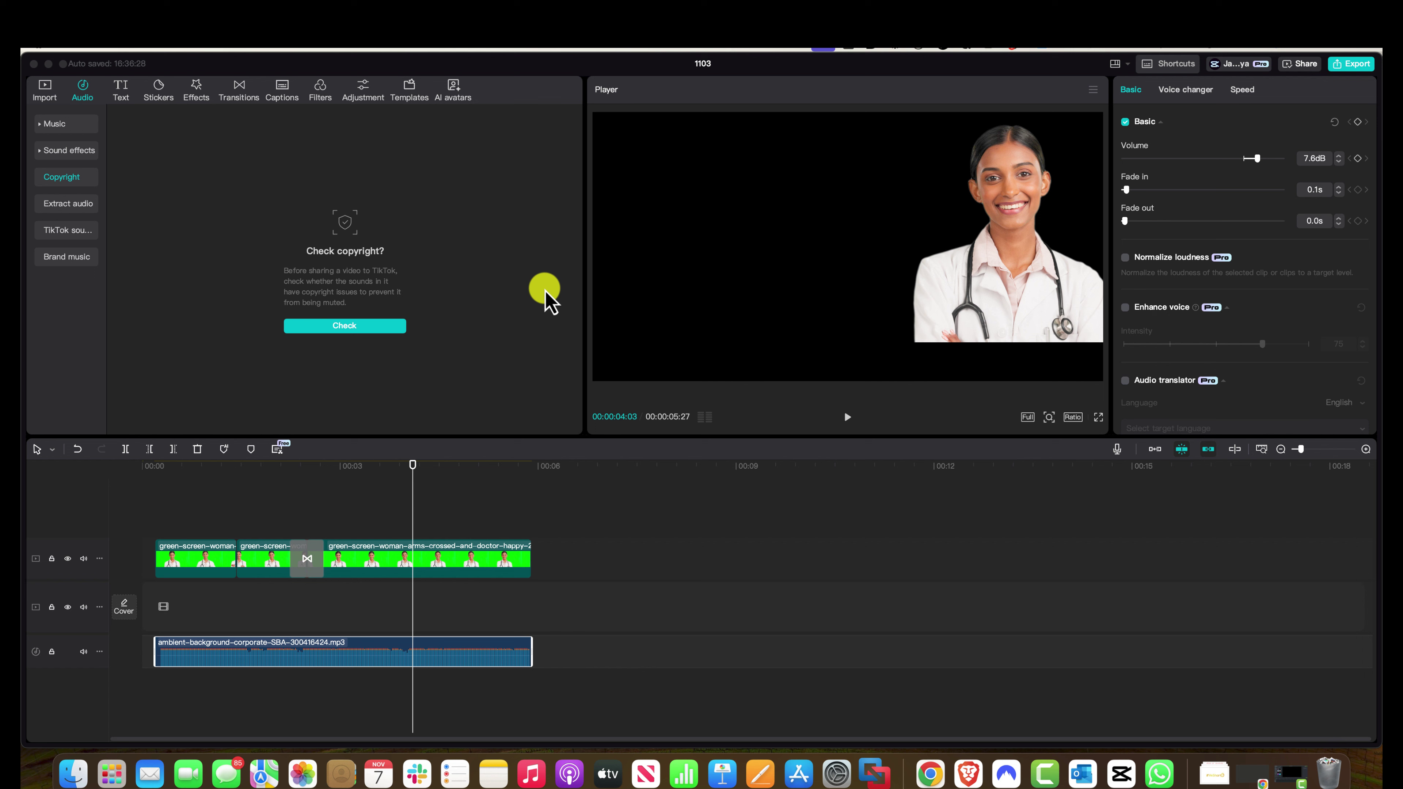
Select the third doctor clip and the ambient music clip, leaving the playhead at 00:00:01:13.
left_click(325, 466)
left_click(285, 466)
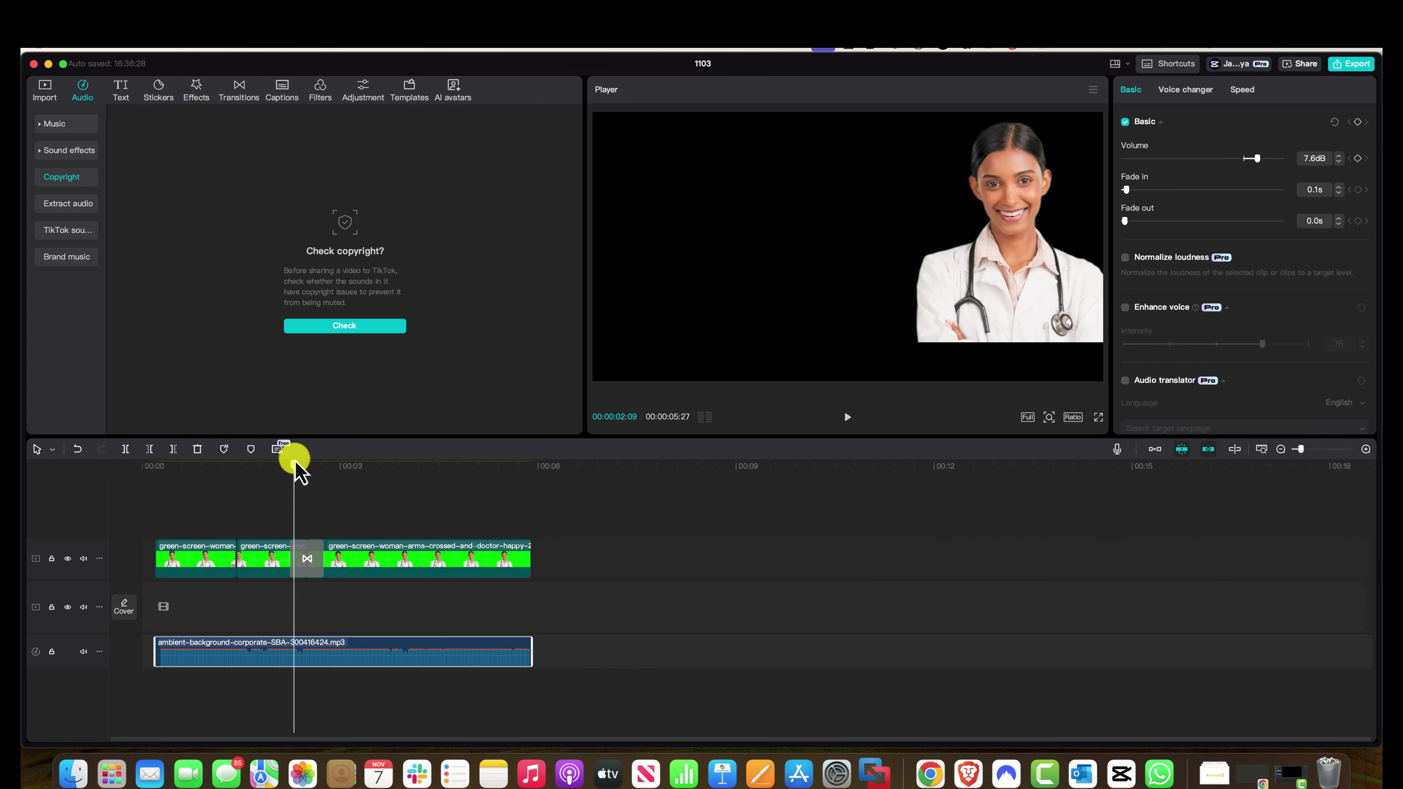
left_click(442, 525)
left_click(473, 547)
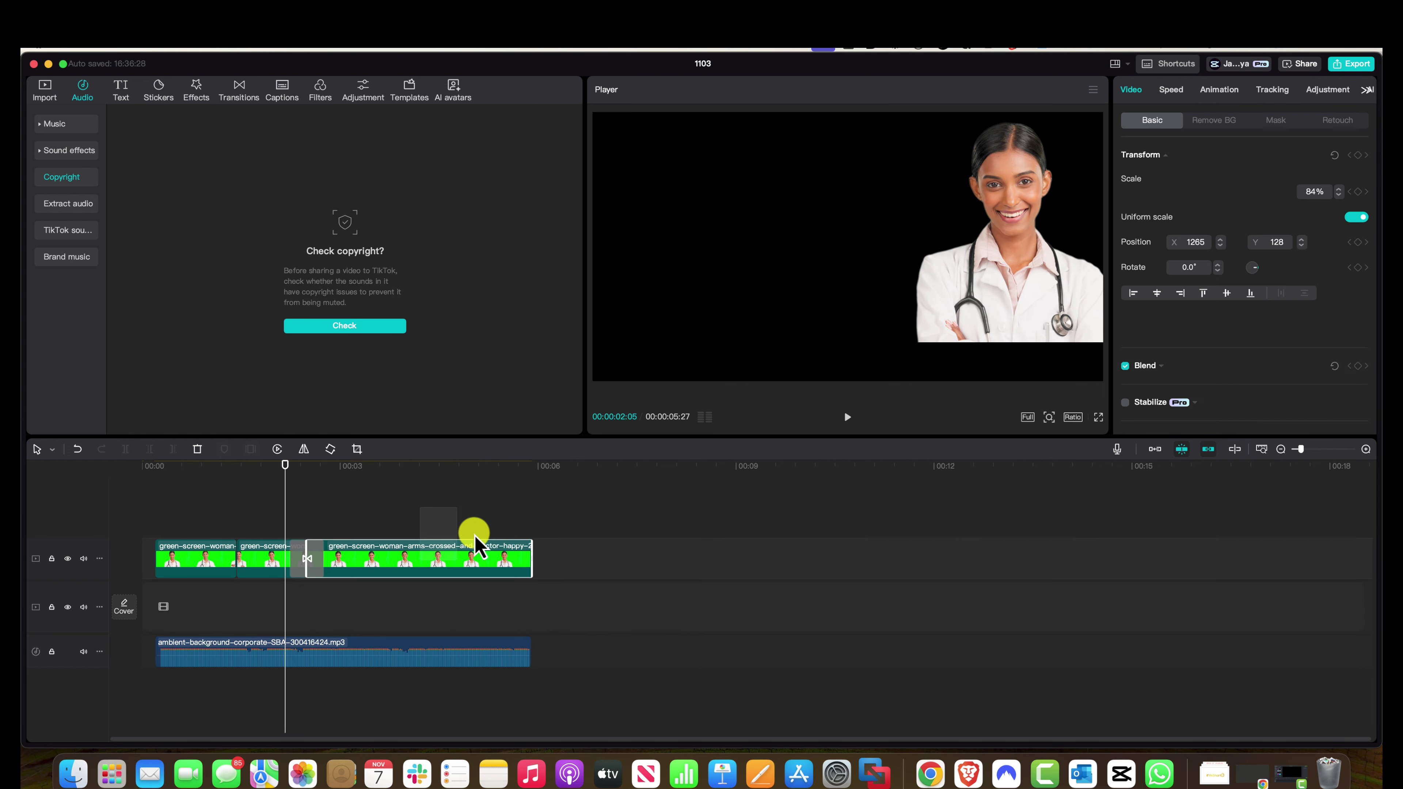
left_click(227, 662)
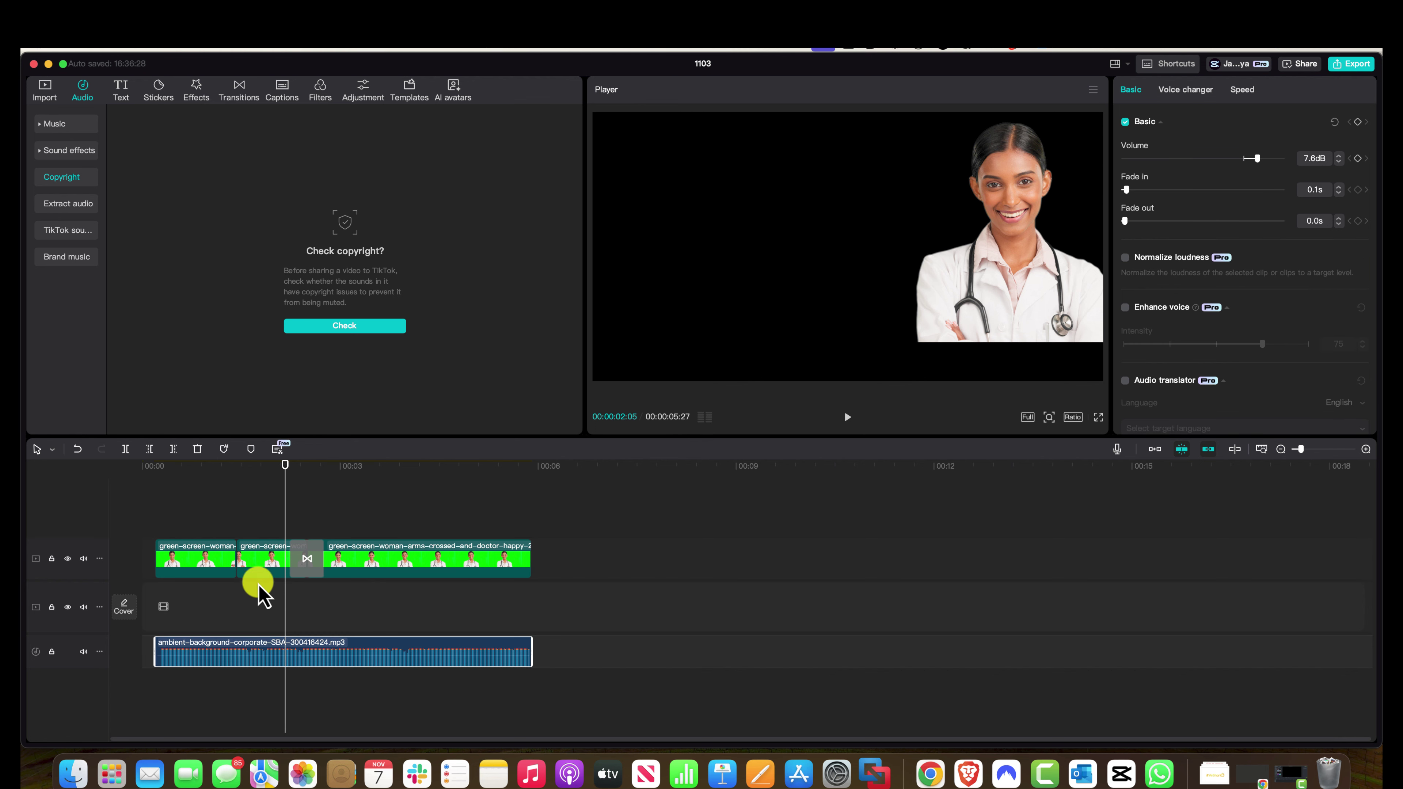
left_click_drag(286, 464, 237, 464)
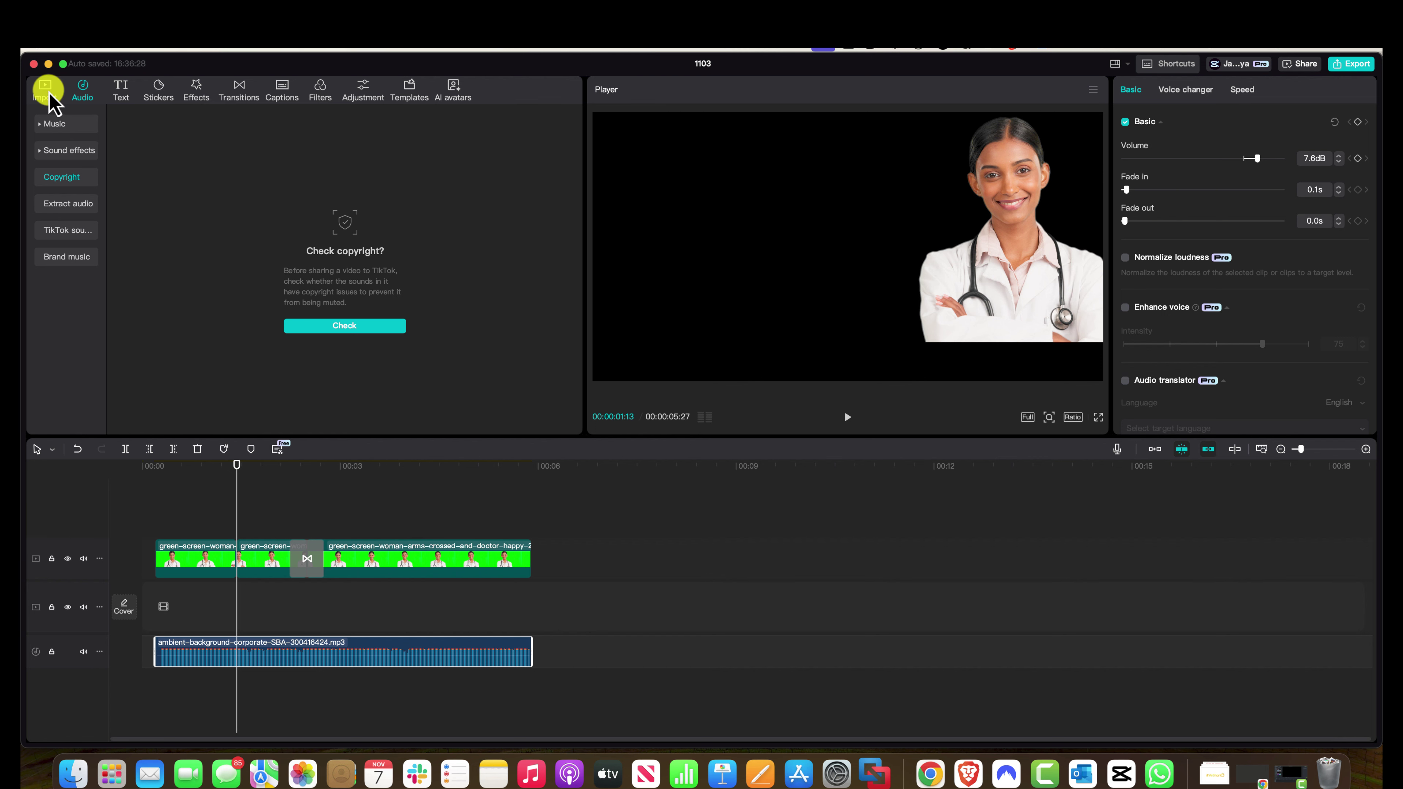
Import the ambient background mp3 into the media library.
left_click(49, 91)
left_click(155, 145)
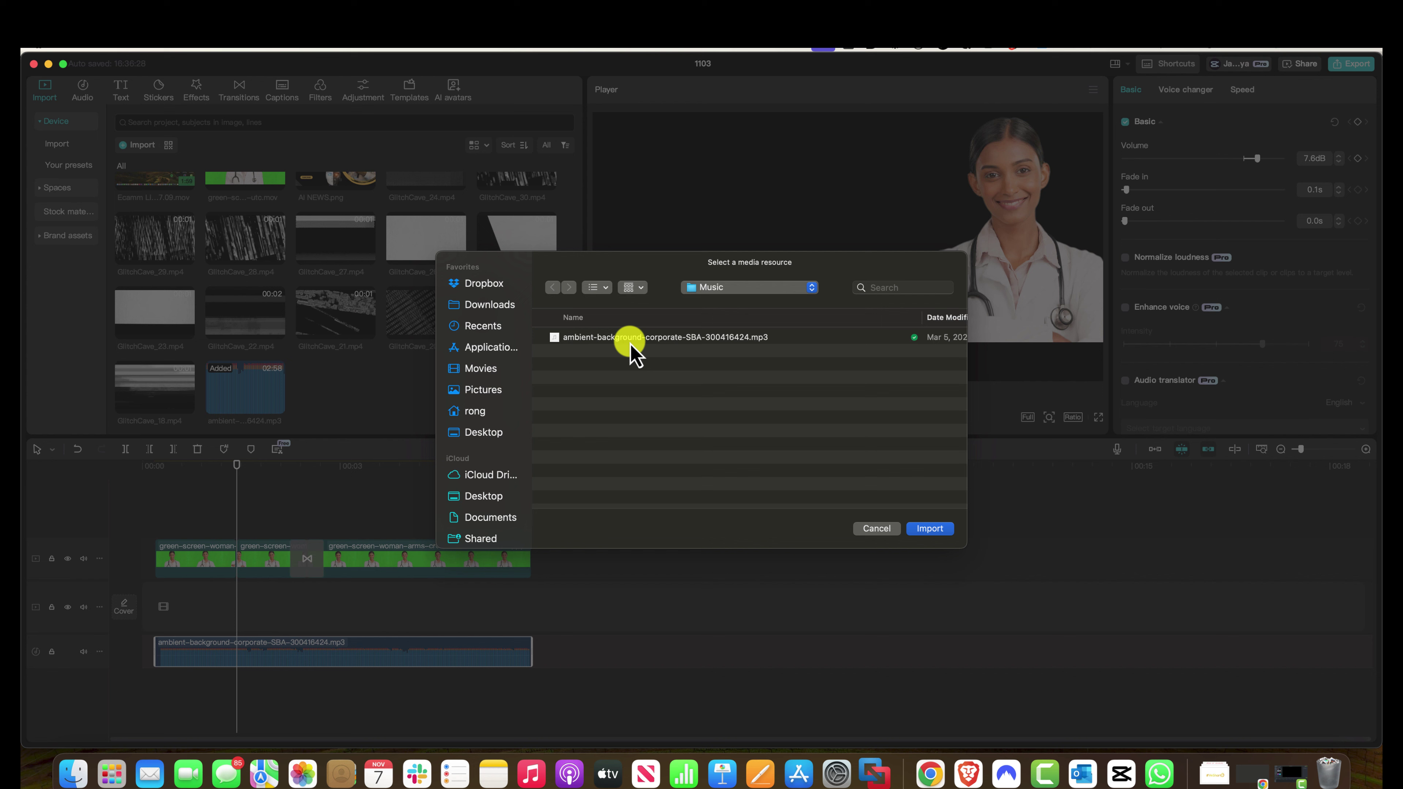
left_click(684, 338)
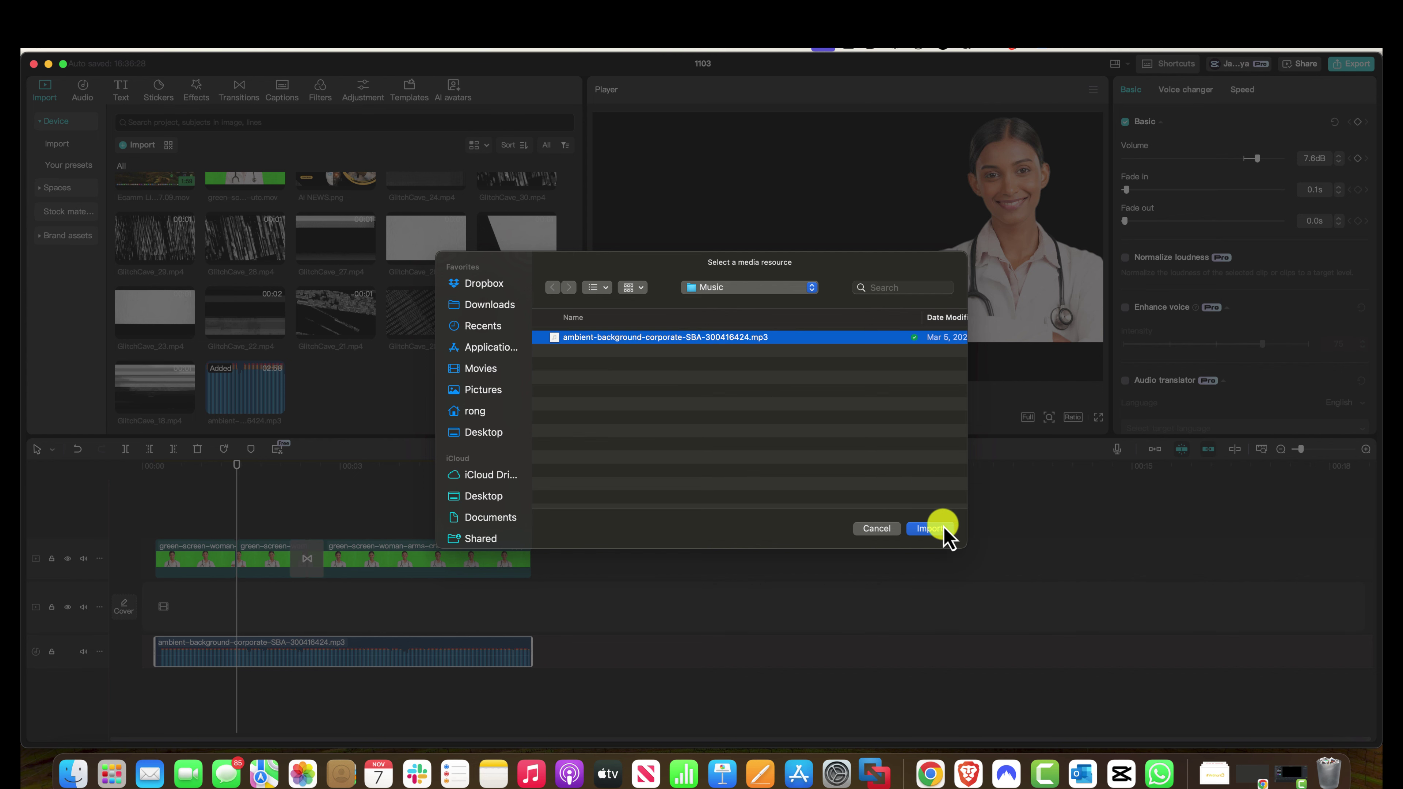
left_click(877, 528)
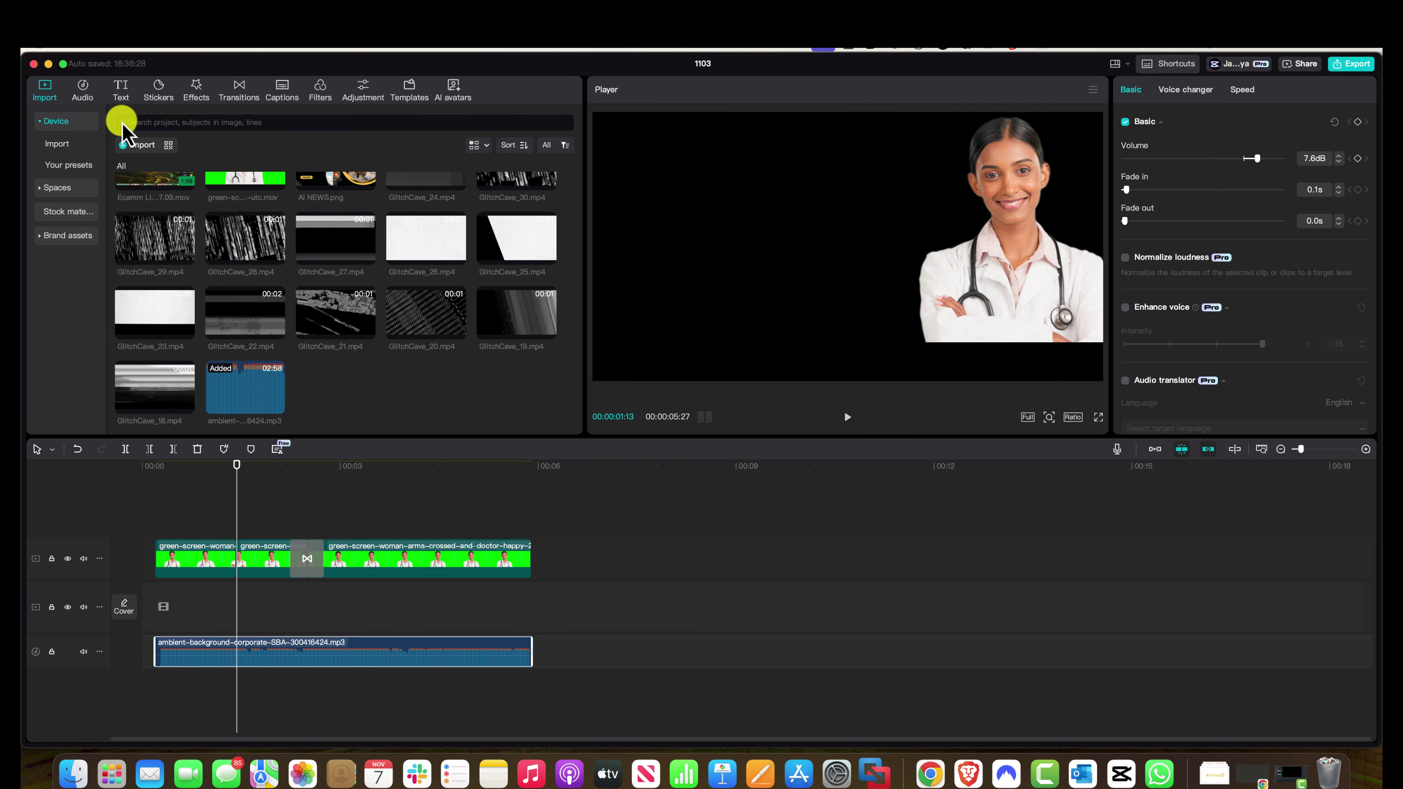
Browse the built-in music library, then return to the imported media.
left_click(84, 92)
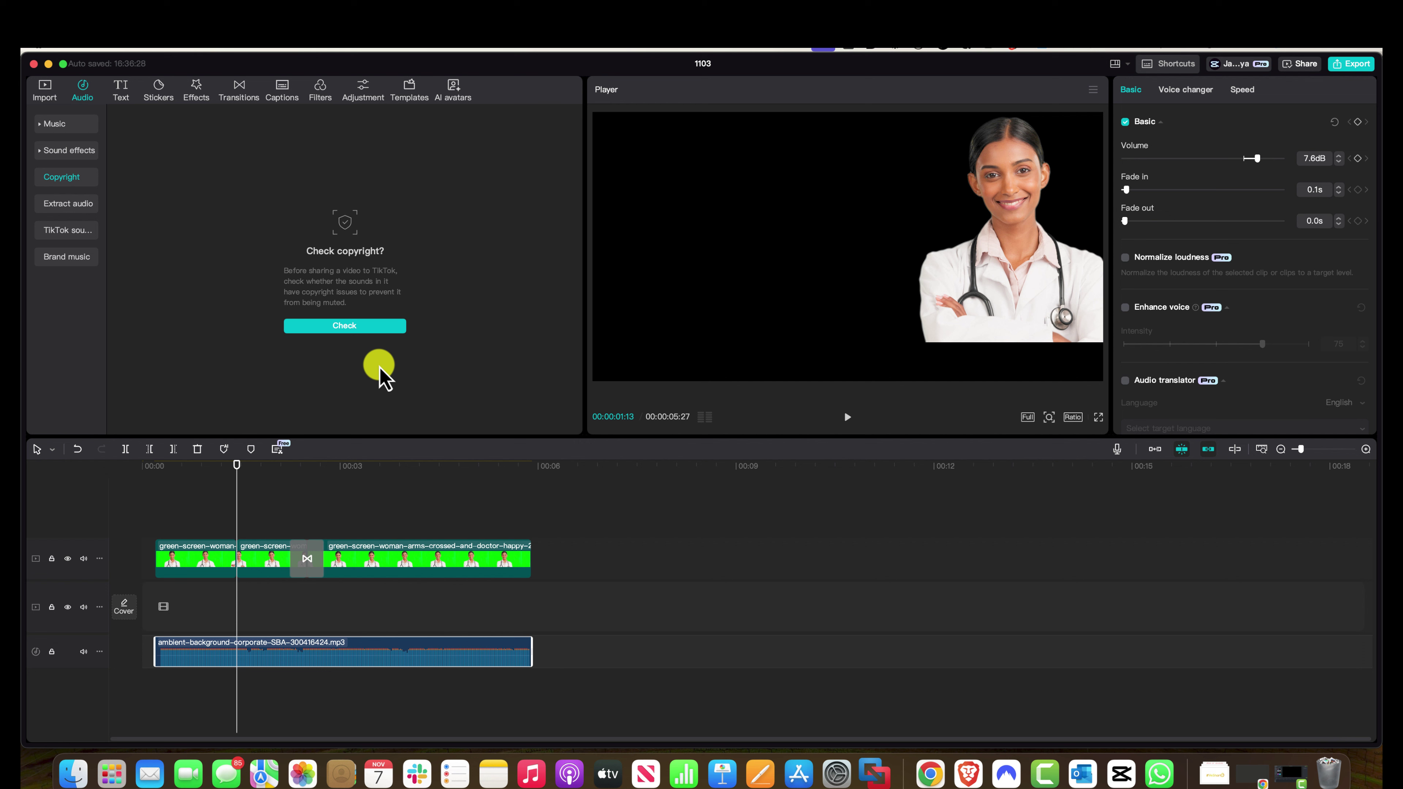
left_click(66, 123)
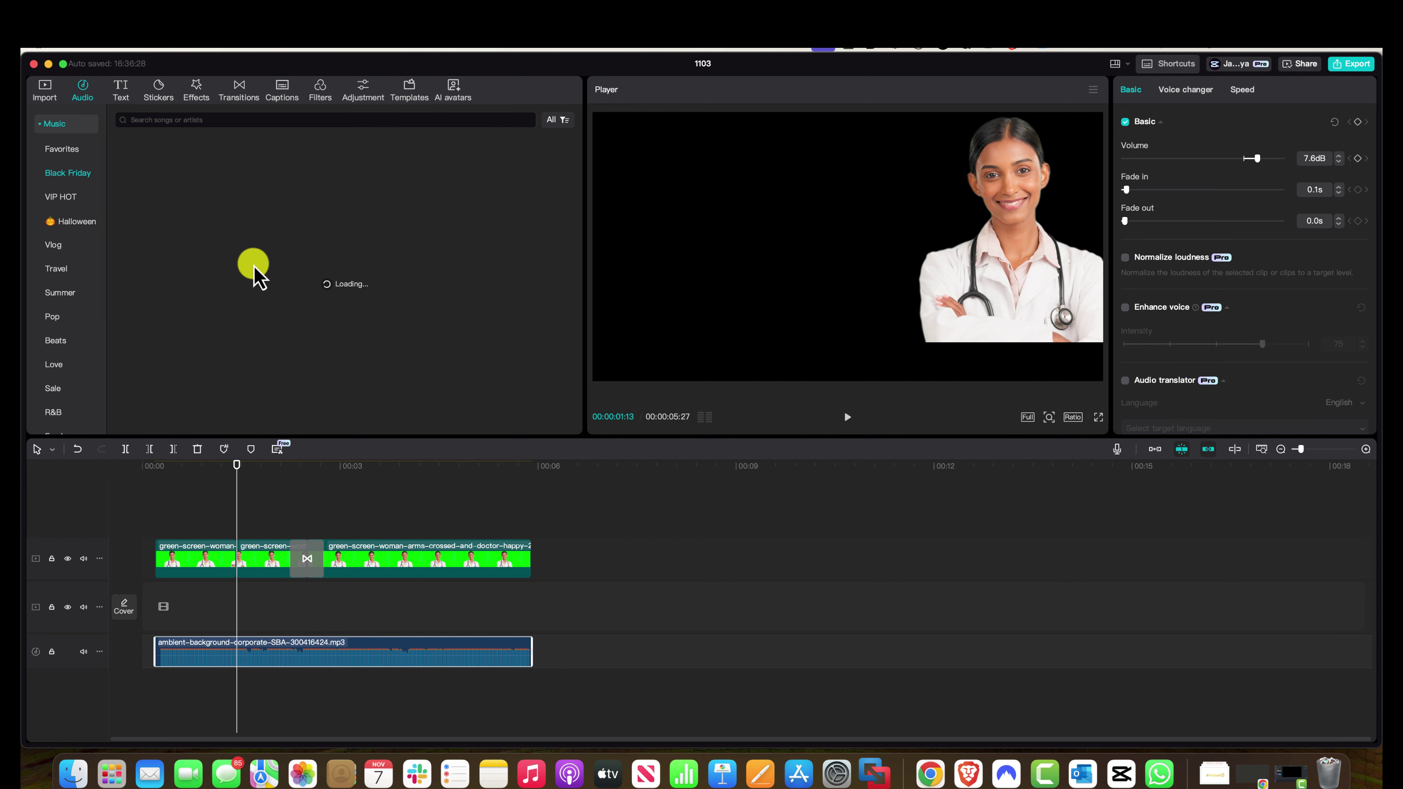
left_click(44, 89)
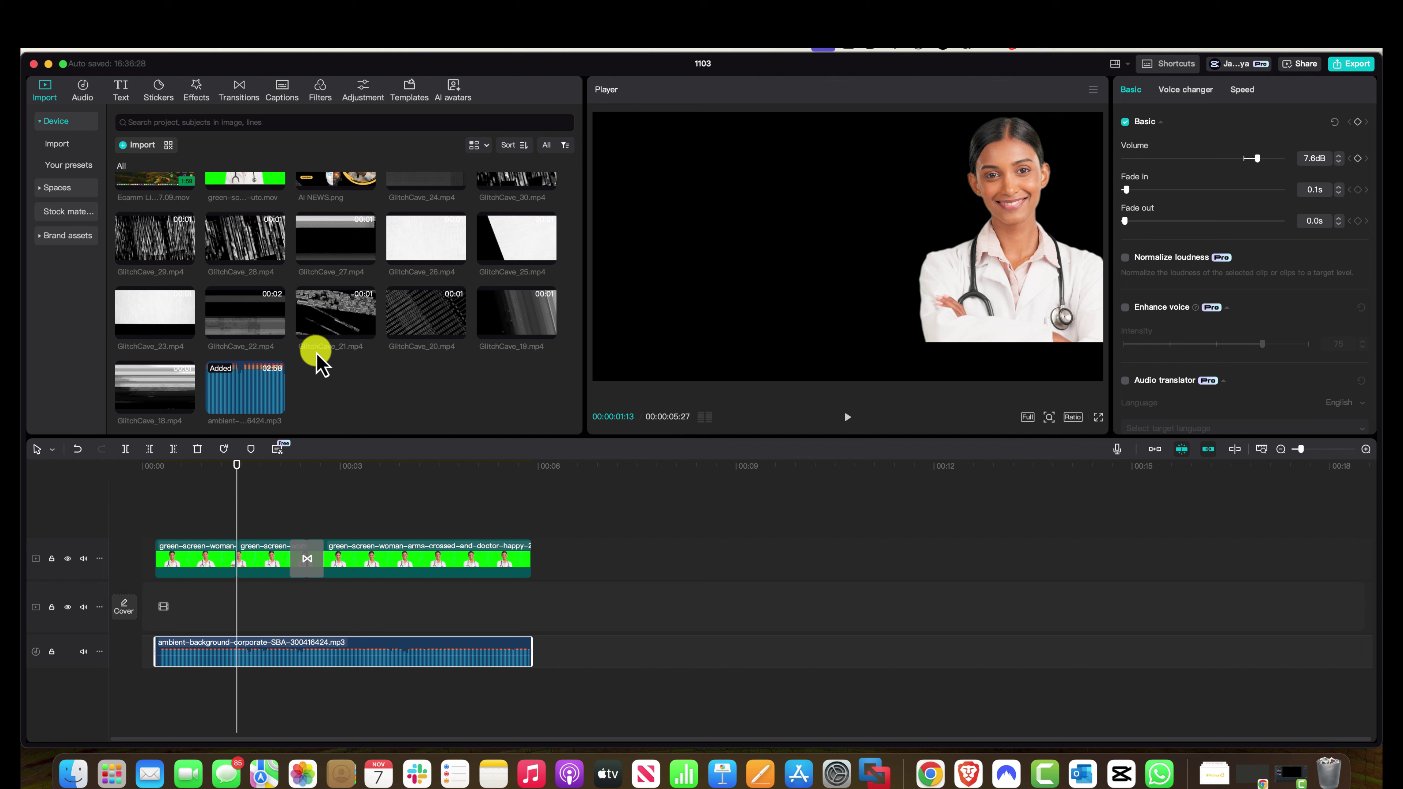
Preview the imported ambient mp3 and drag it onto the audio track after the clips.
left_click(243, 394)
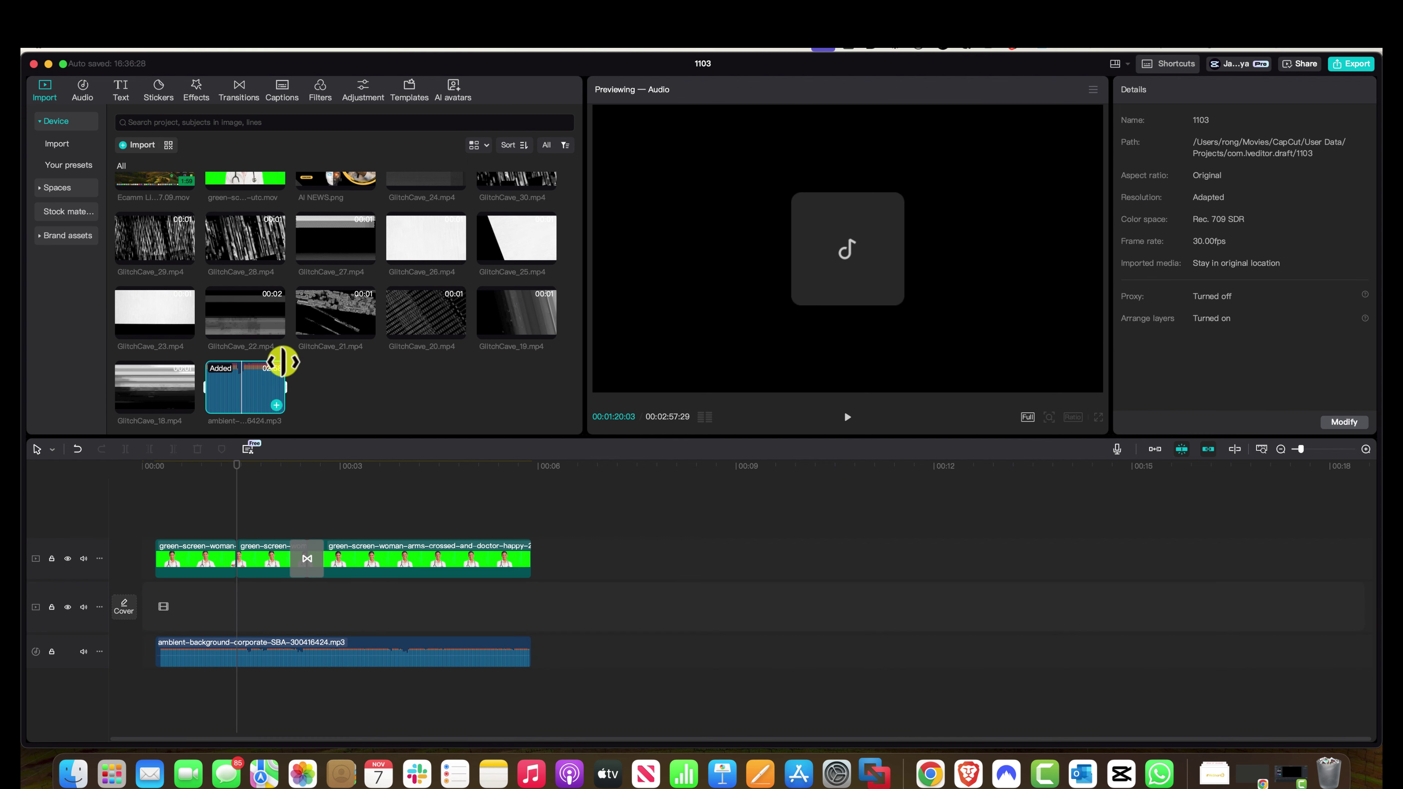
left_click_drag(254, 394, 586, 653)
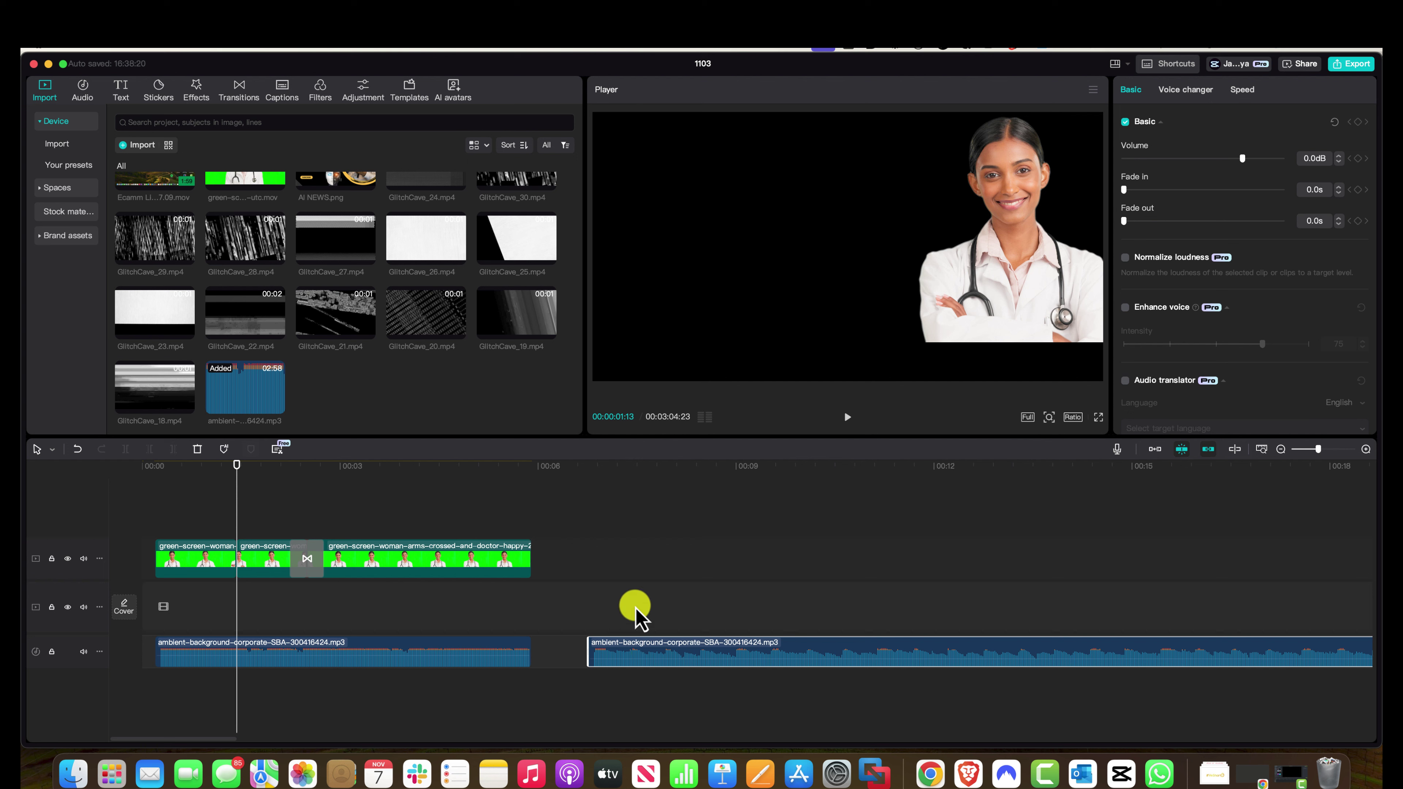
Undo the duplicate ambient music clip, play back the opening, and rewind to the start.
key("super+z")
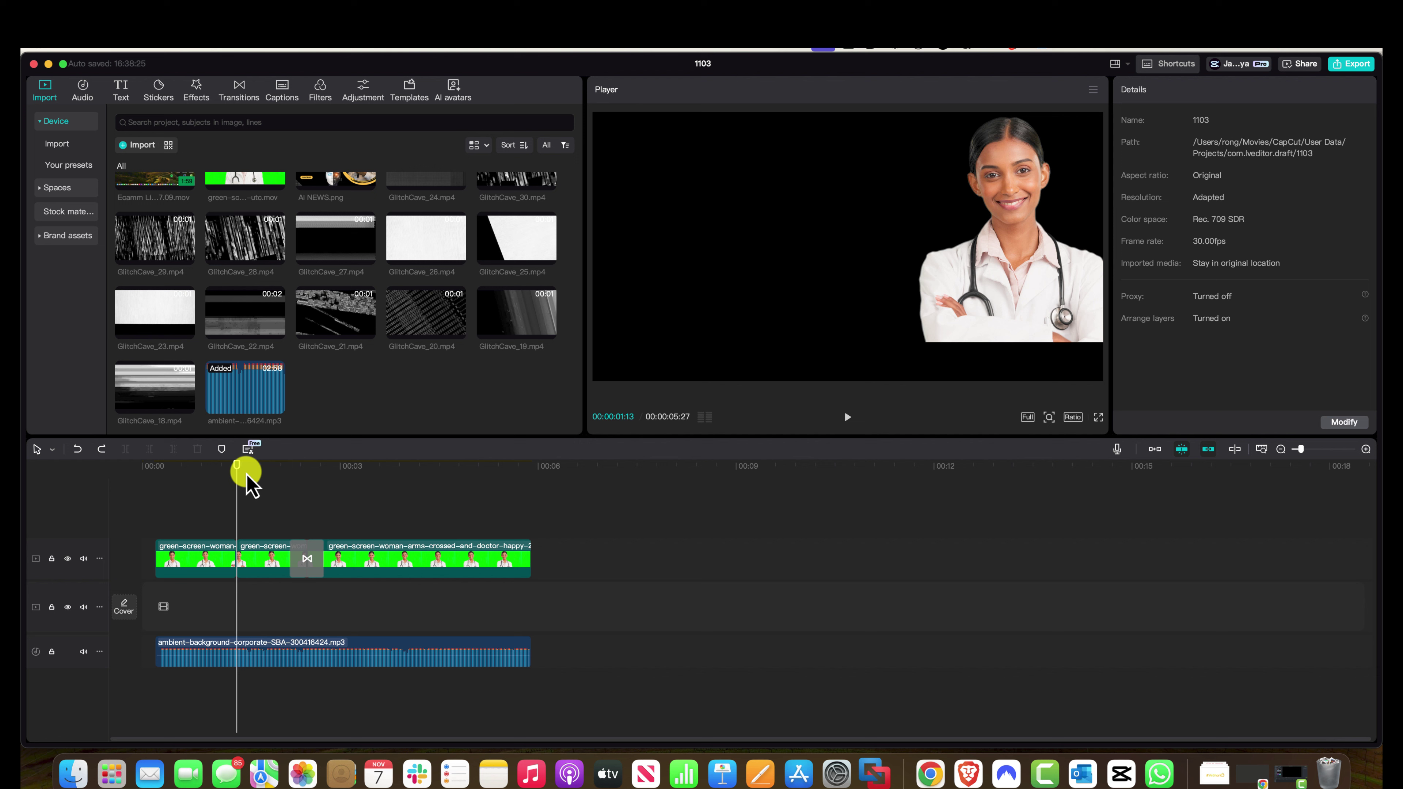
left_click_drag(239, 479, 154, 485)
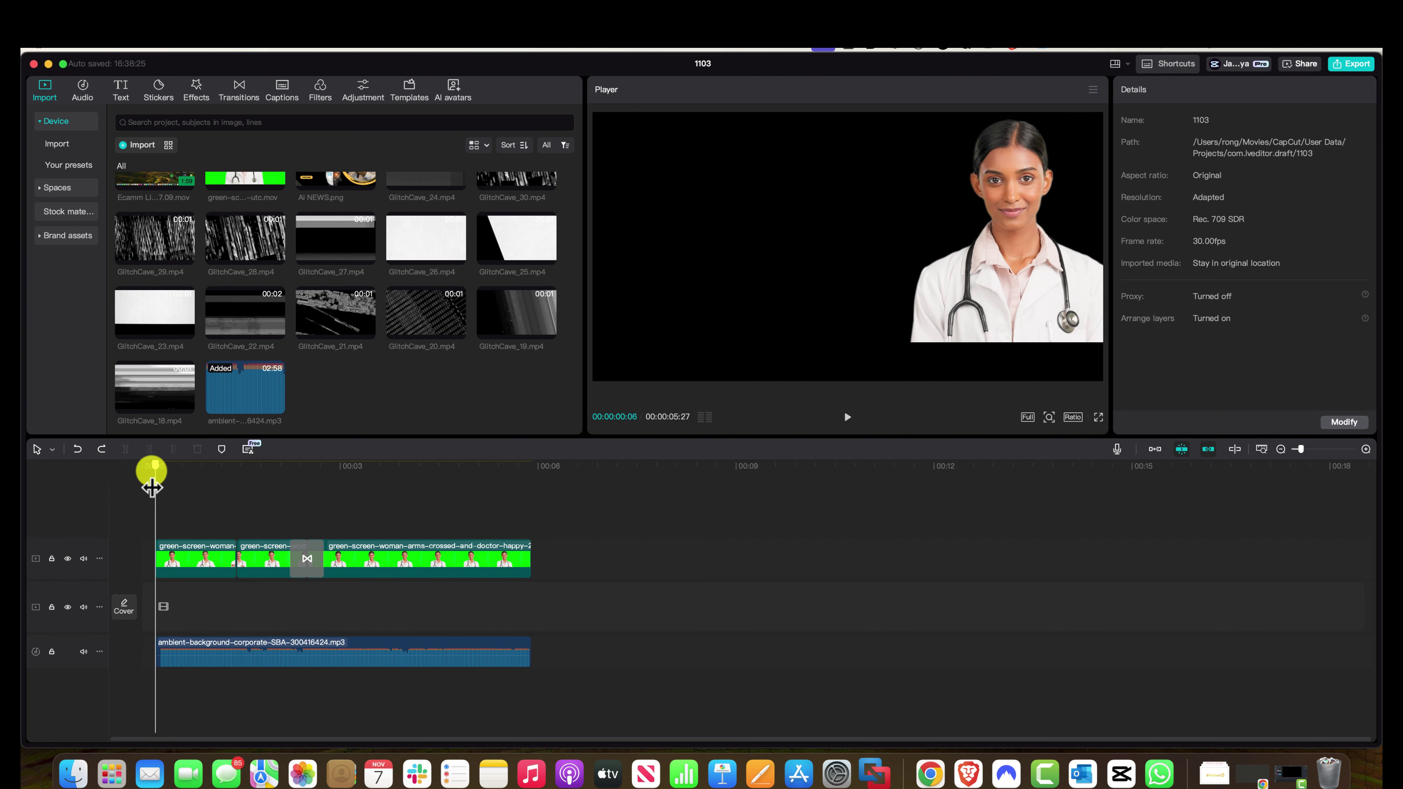
key("space")
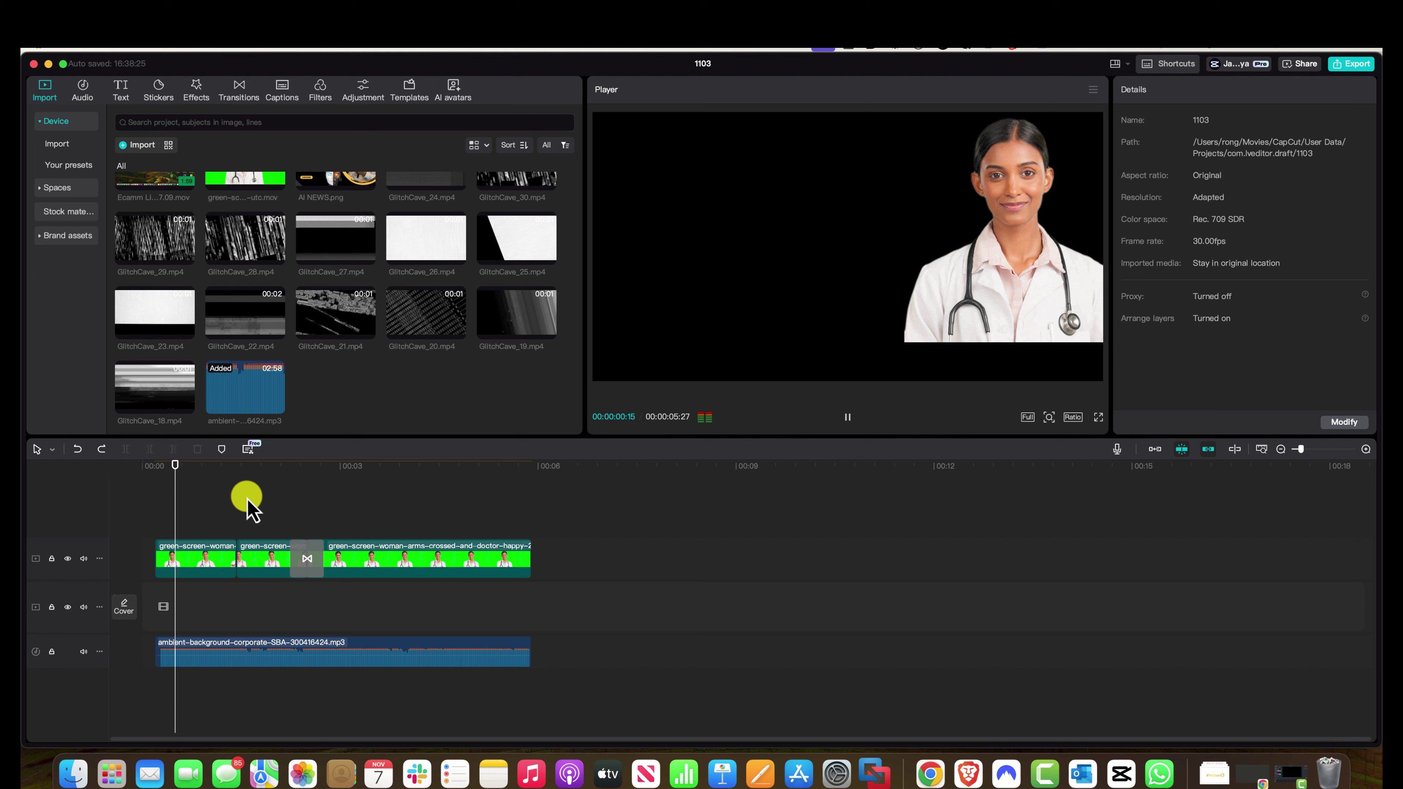
key("space")
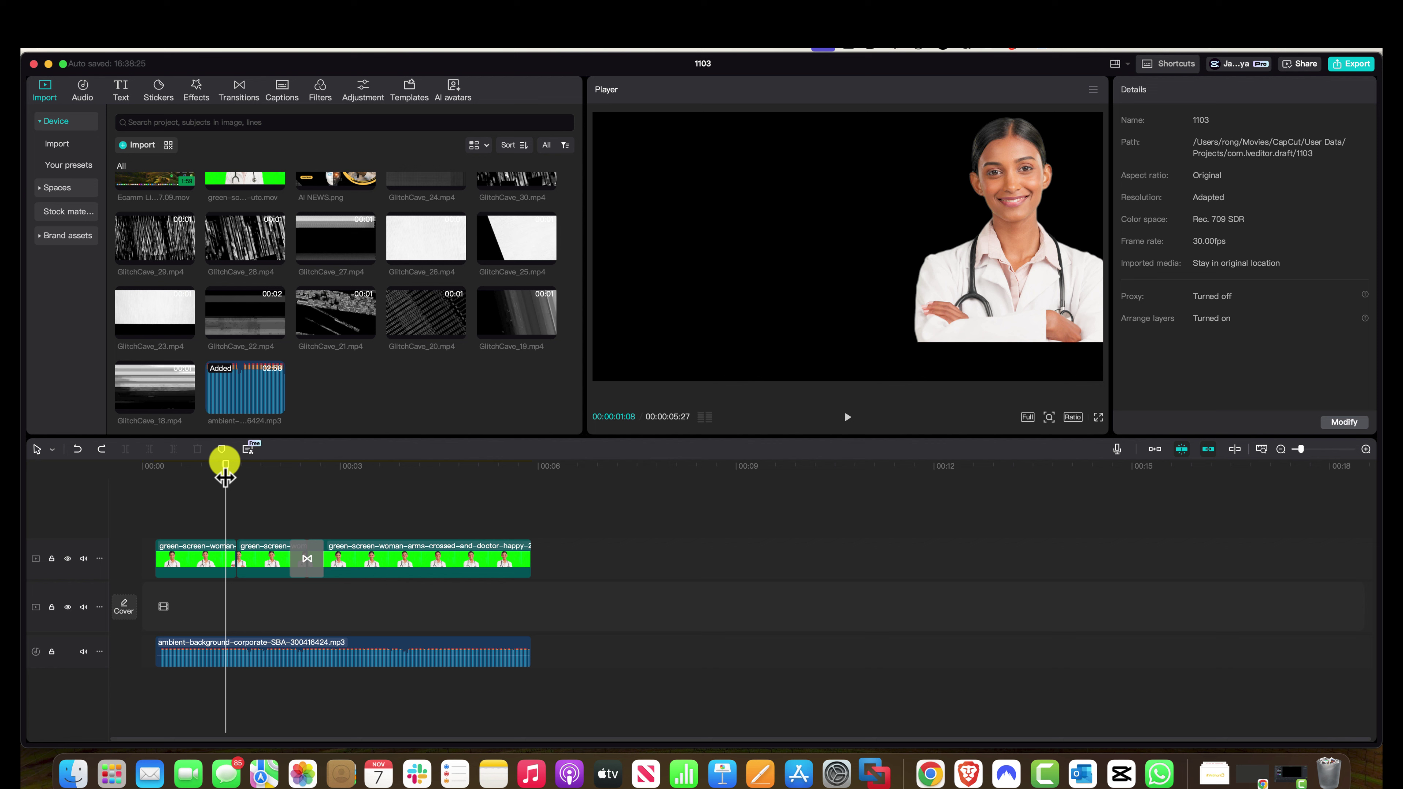
left_click_drag(225, 476, 149, 490)
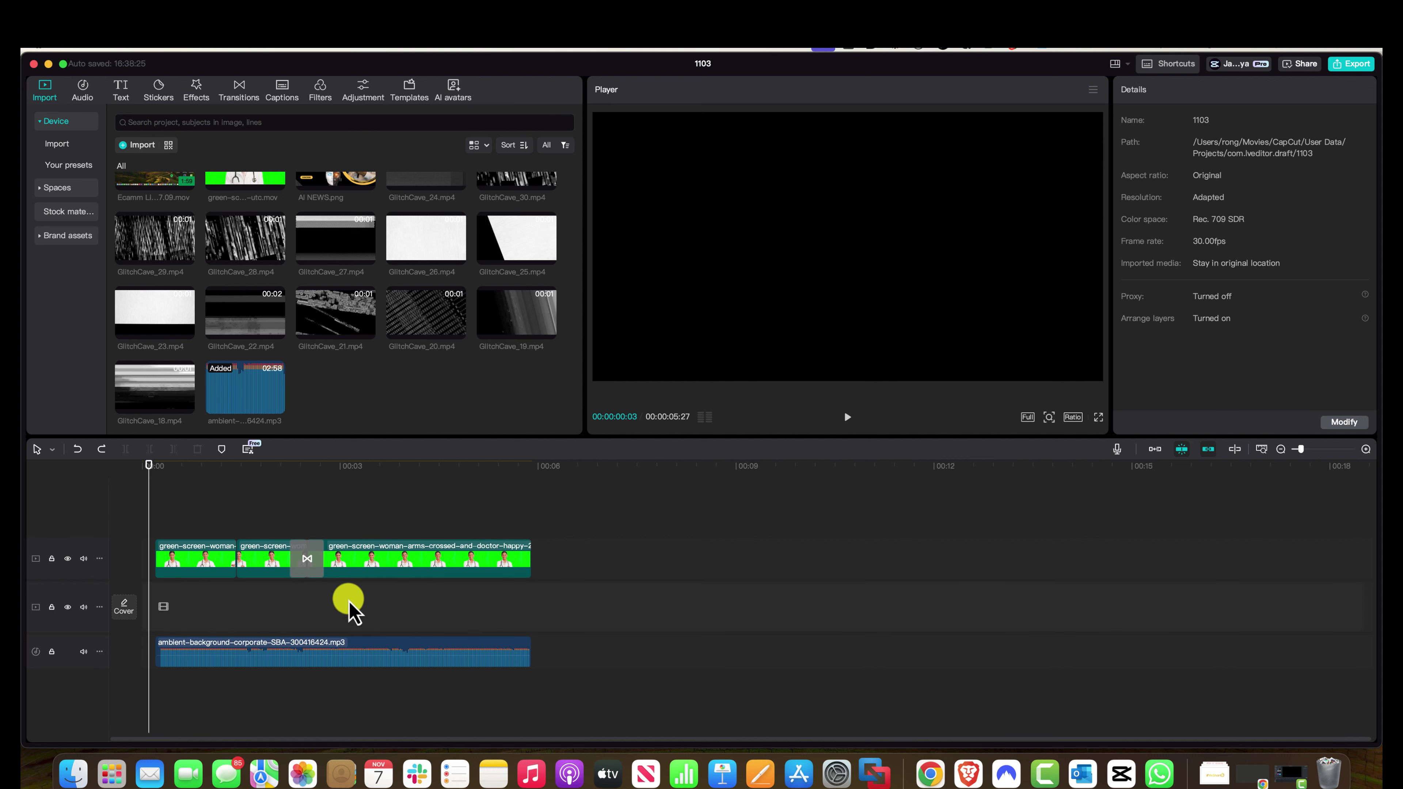
left_click(392, 511)
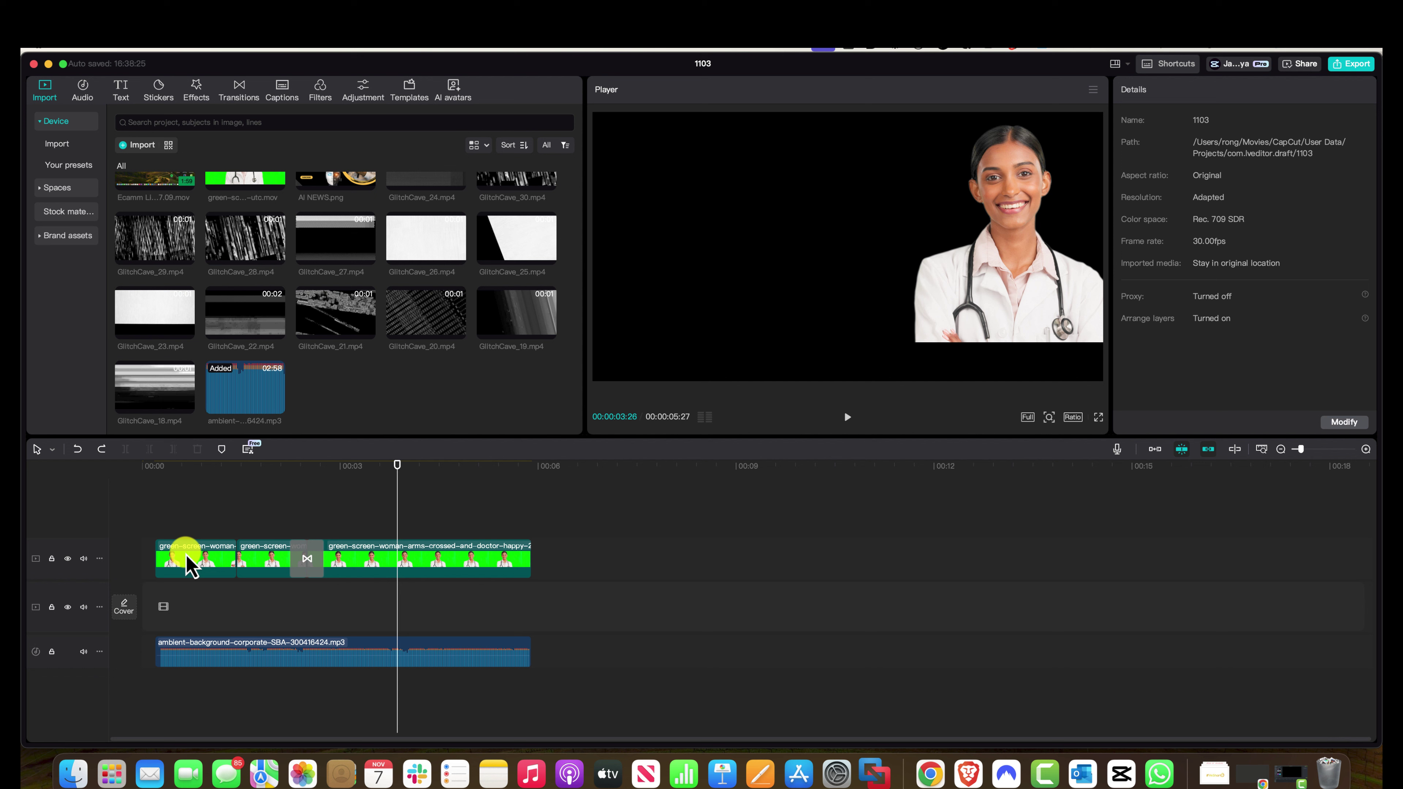
left_click_drag(398, 475, 164, 495)
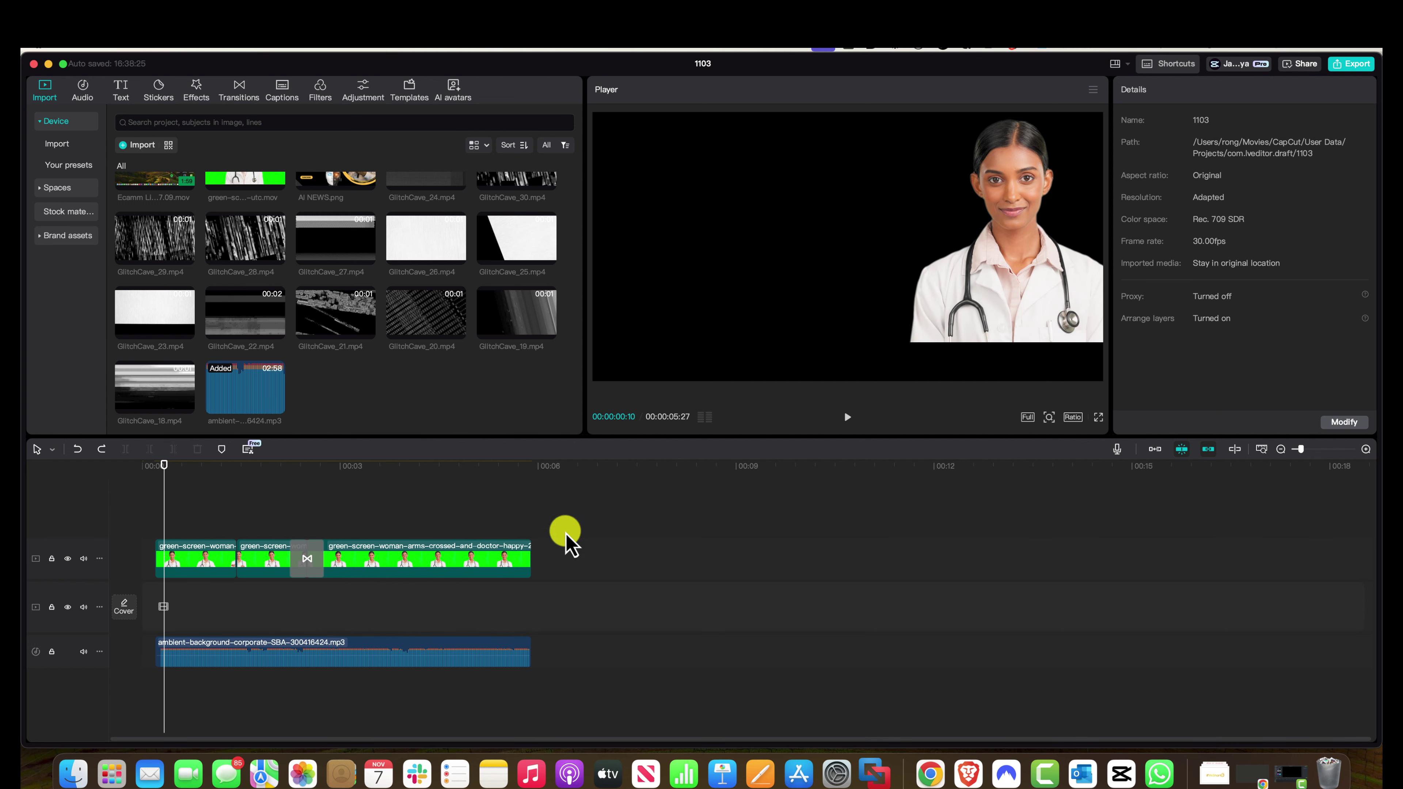
left_click(402, 645)
scroll(1138, 249, "down", 1)
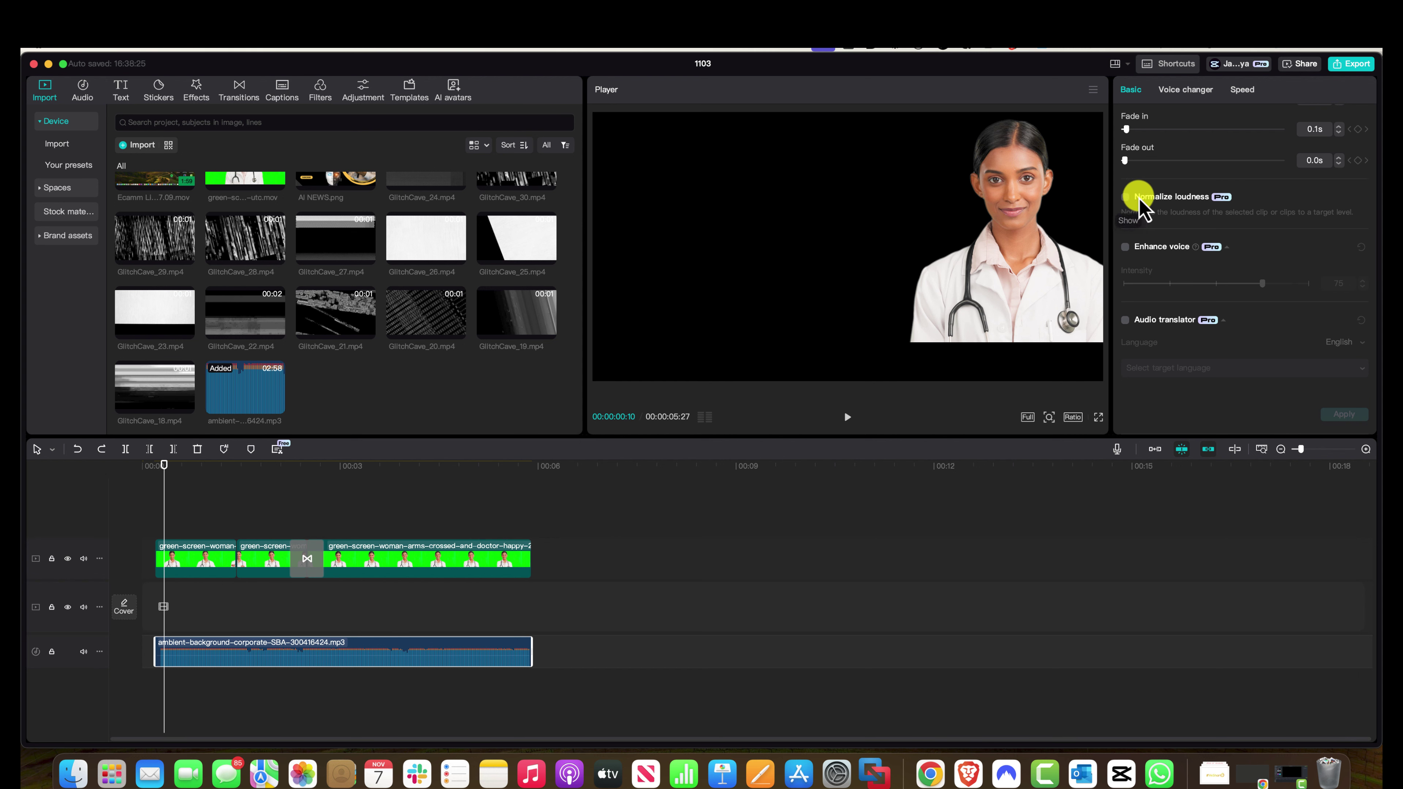
scroll(1139, 221, "down", 2)
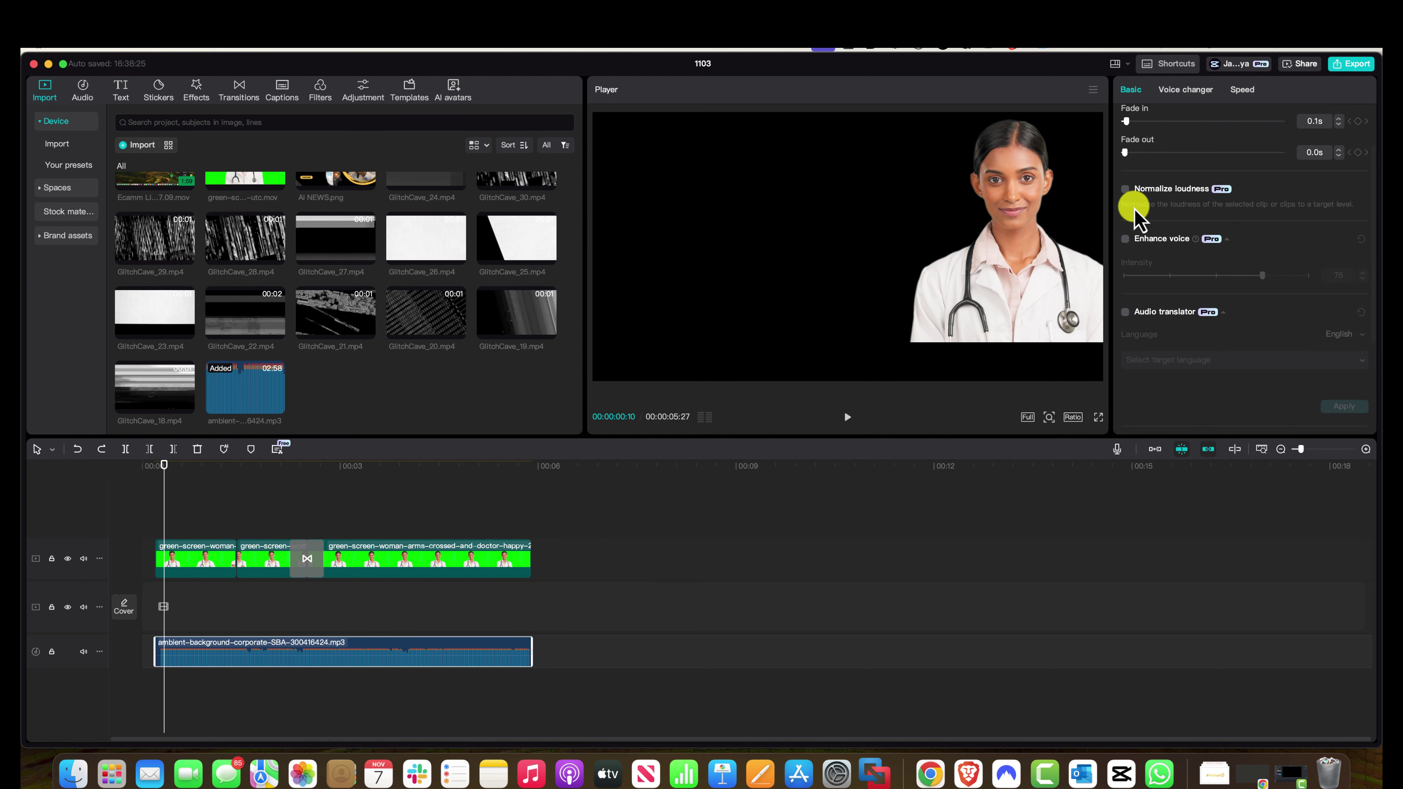
scroll(1156, 249, "down", 5)
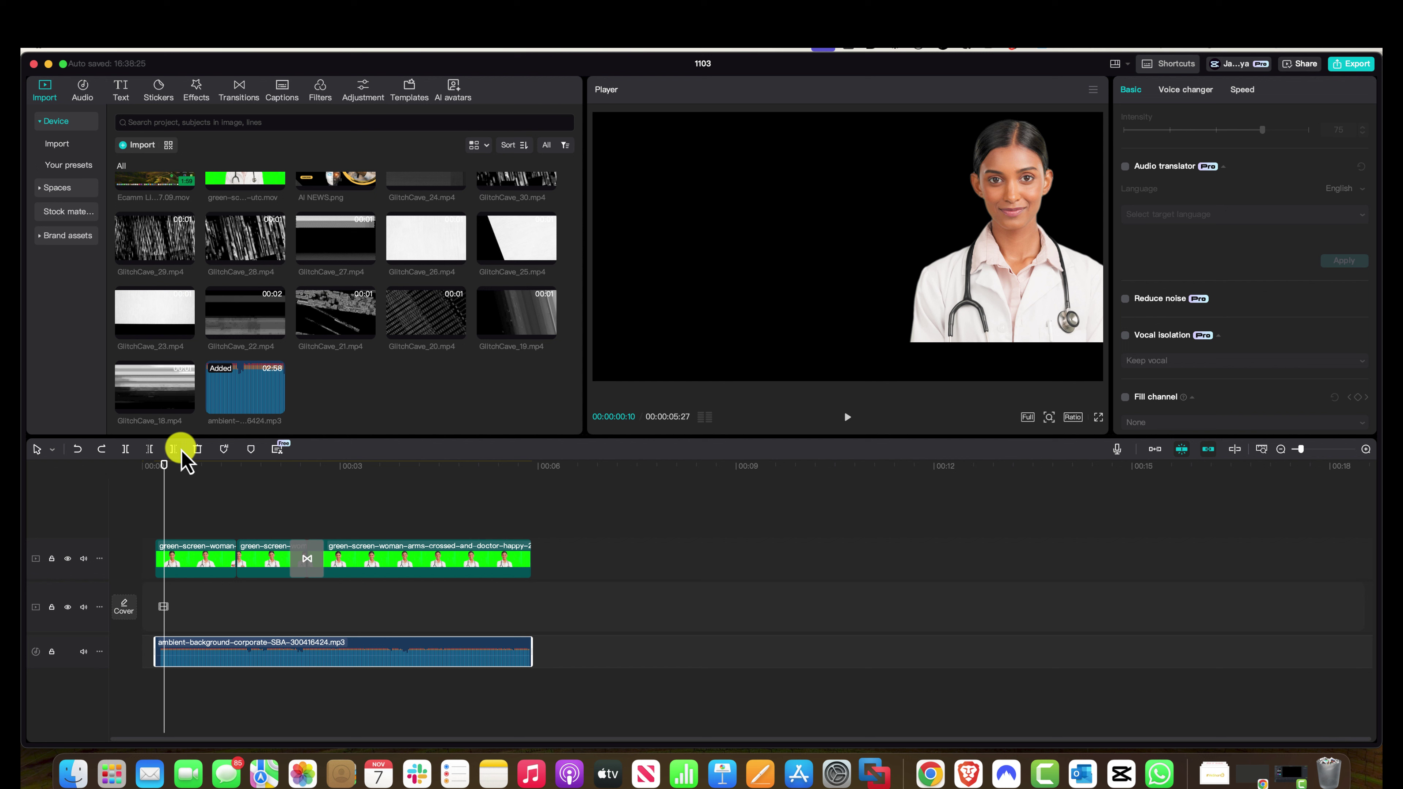
Lower the ambient music's volume, preview it, then turn it down further toward -10 dB.
left_click_drag(165, 475, 219, 466)
mouse_move(325, 656)
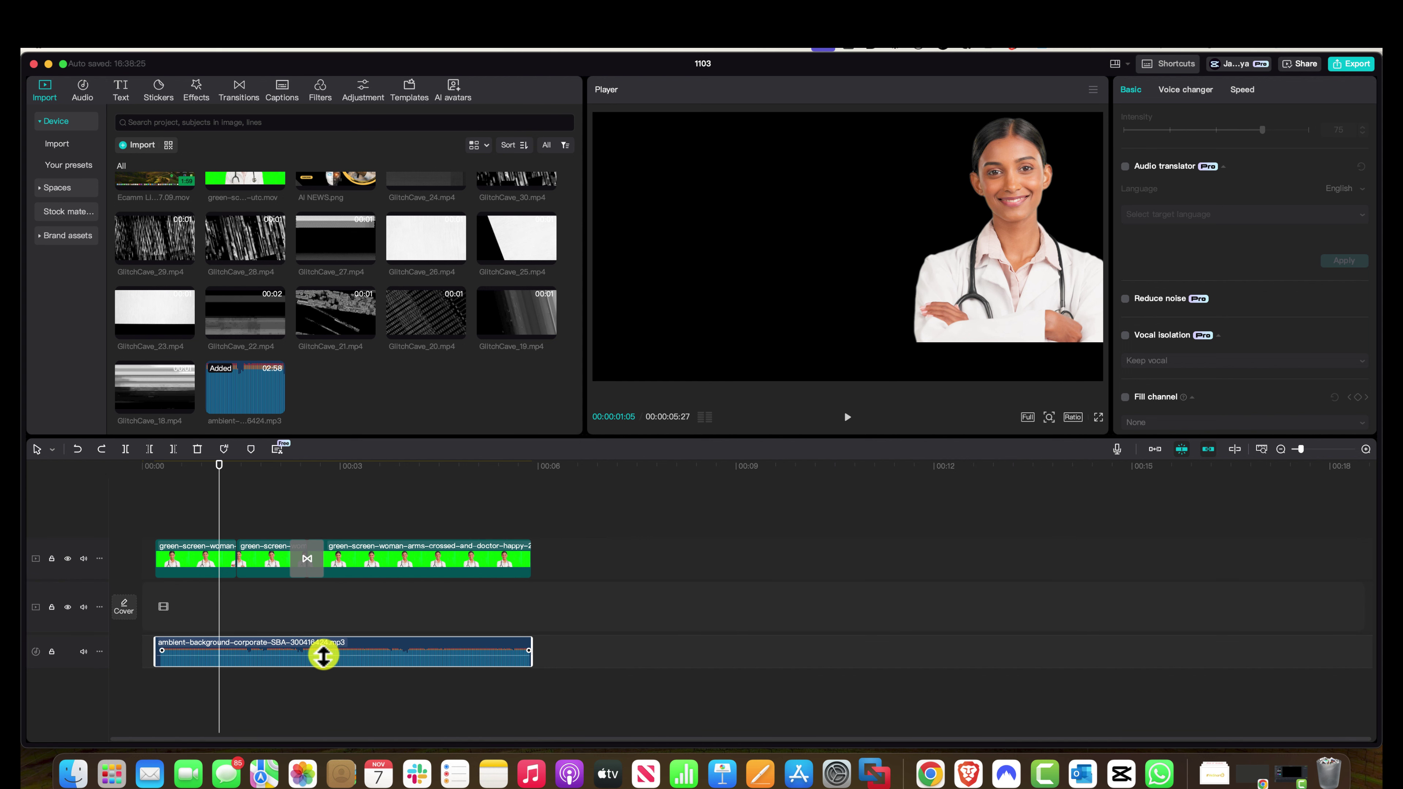
left_click_drag(323, 655, 326, 662)
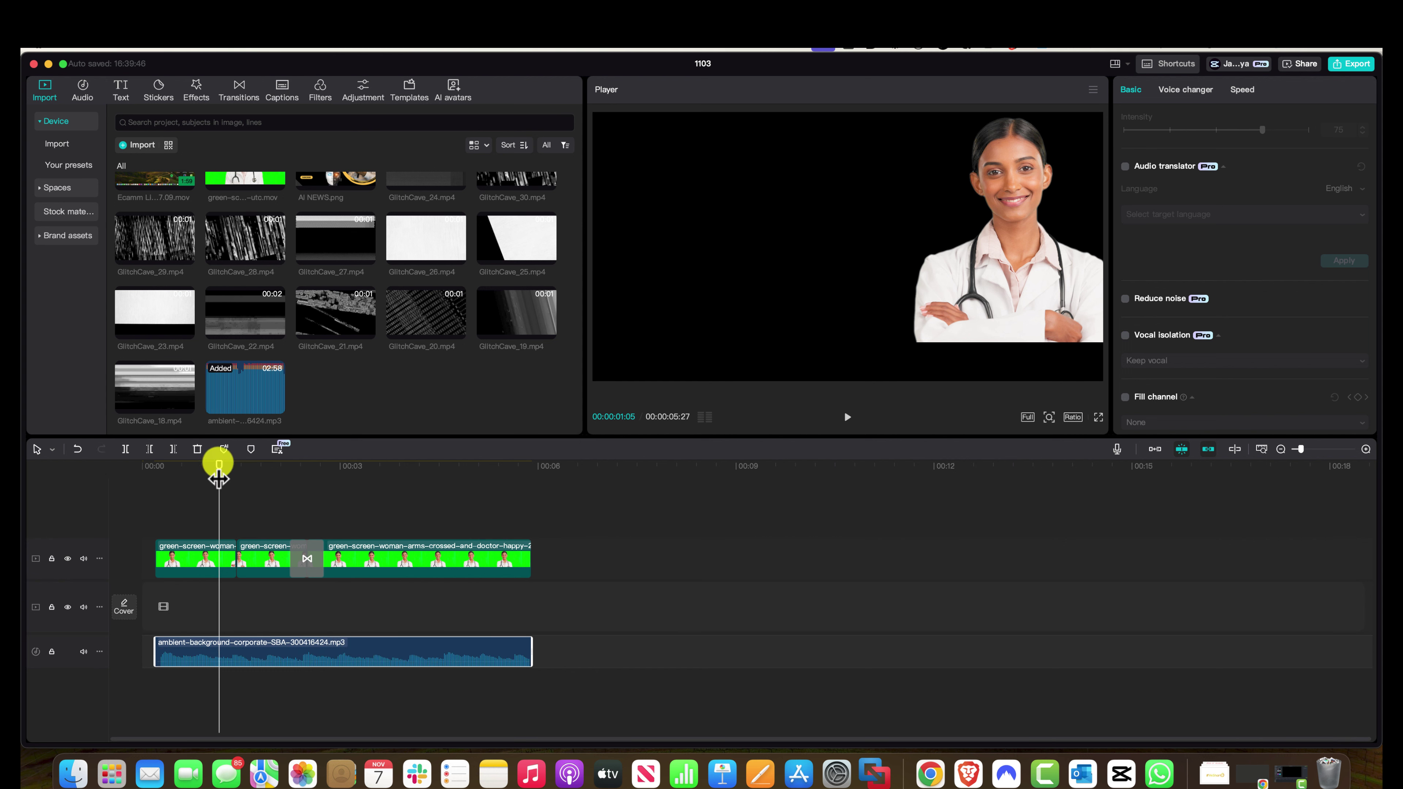
left_click_drag(219, 466, 155, 491)
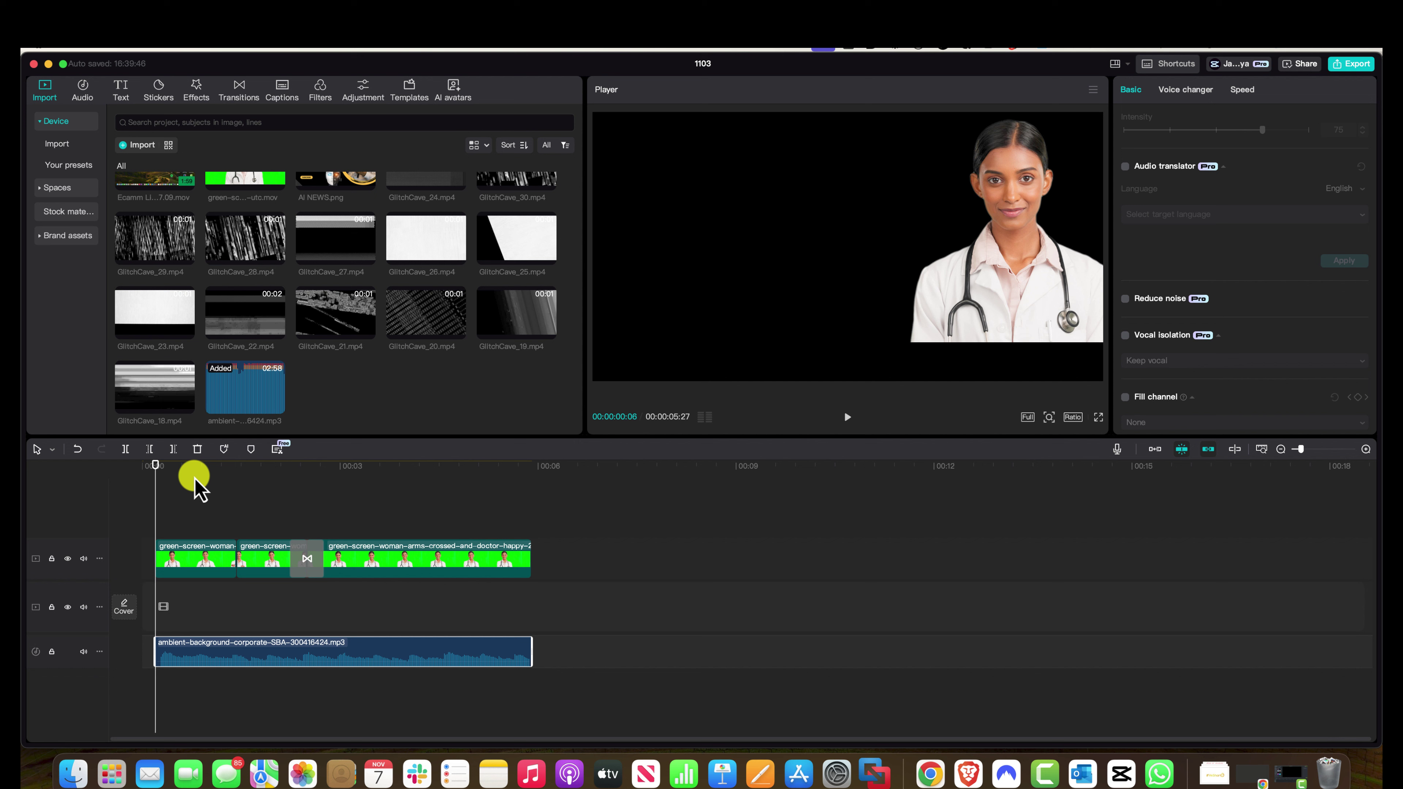
key("space")
left_click(445, 670)
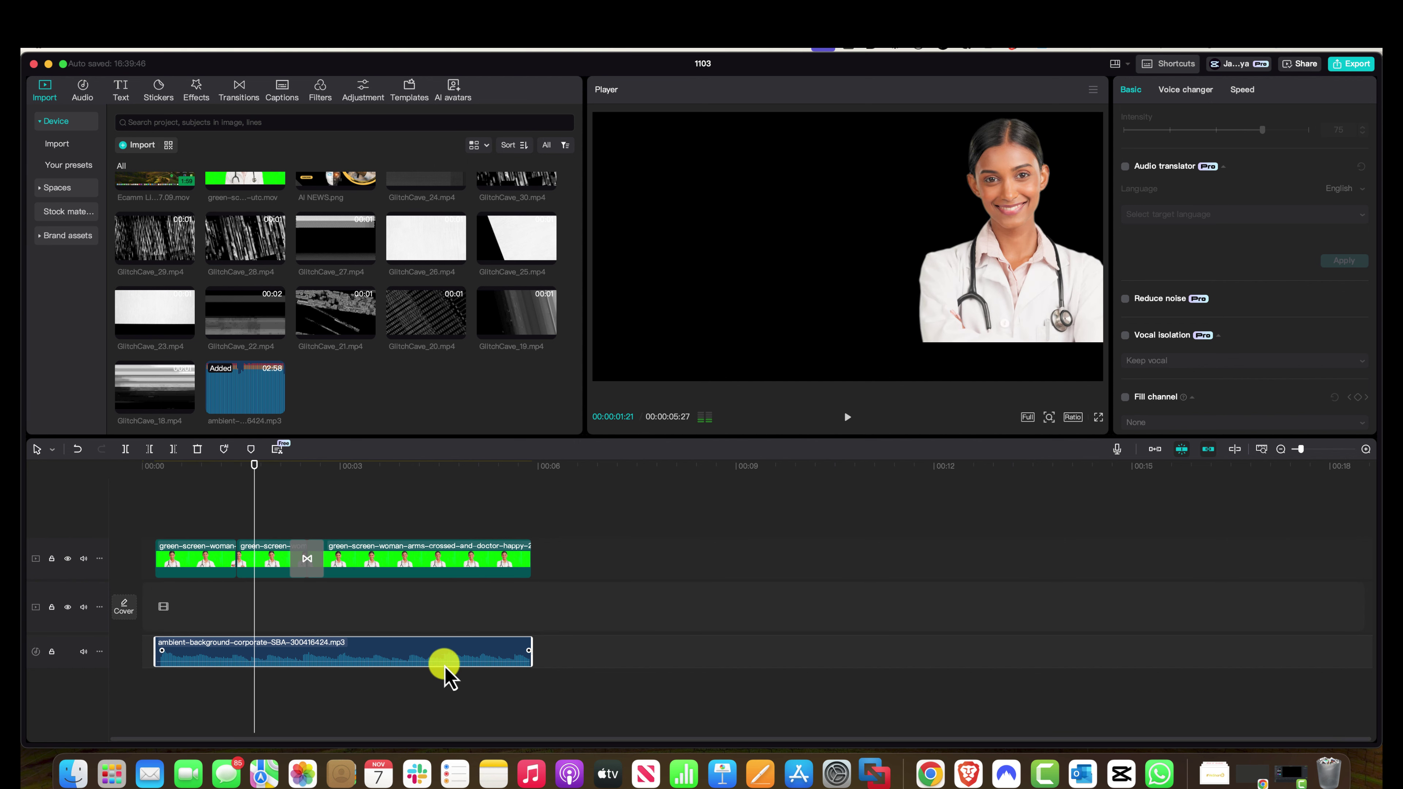
left_click_drag(445, 663, 451, 657)
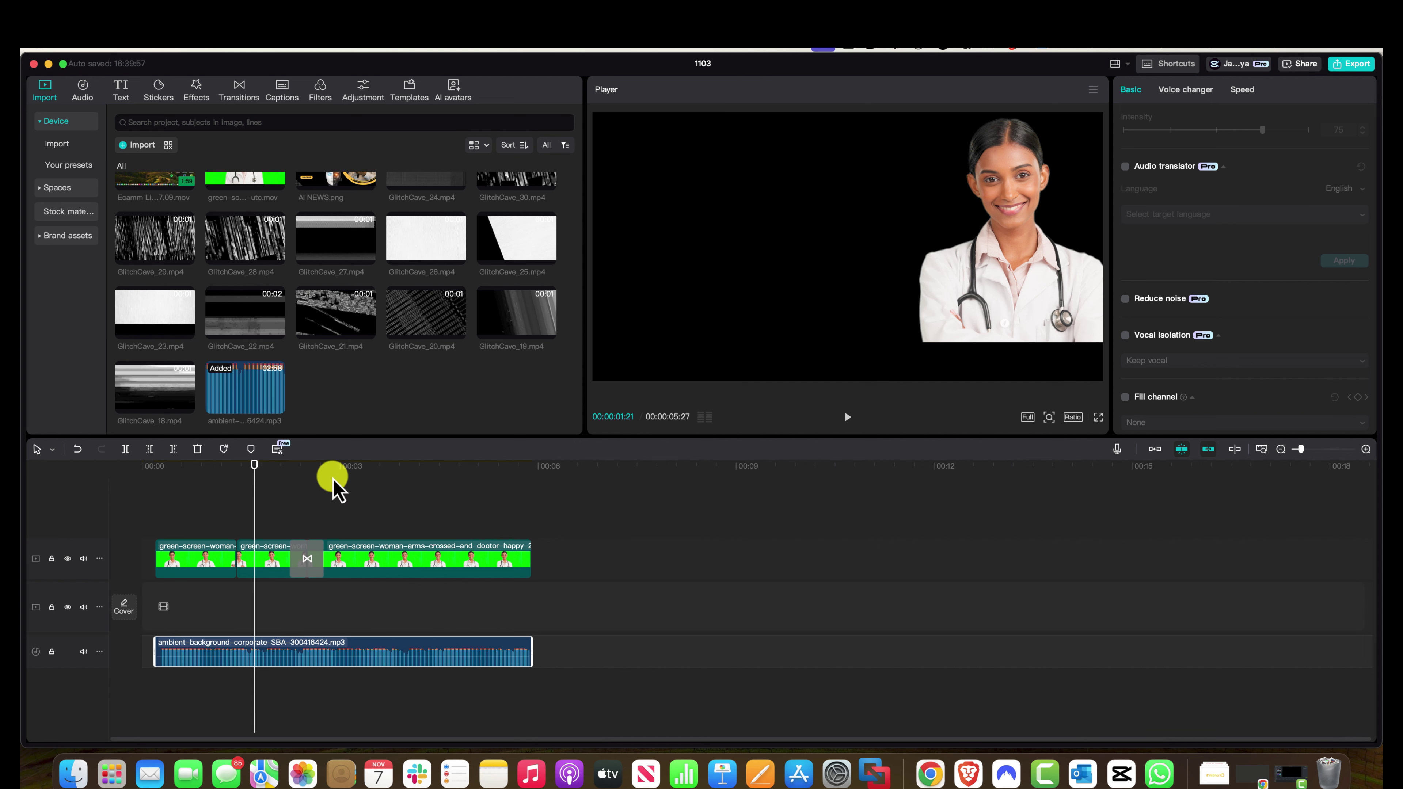
Rewind the playhead to the start and show the Voice changer presets for the music clip.
left_click_drag(254, 479, 149, 483)
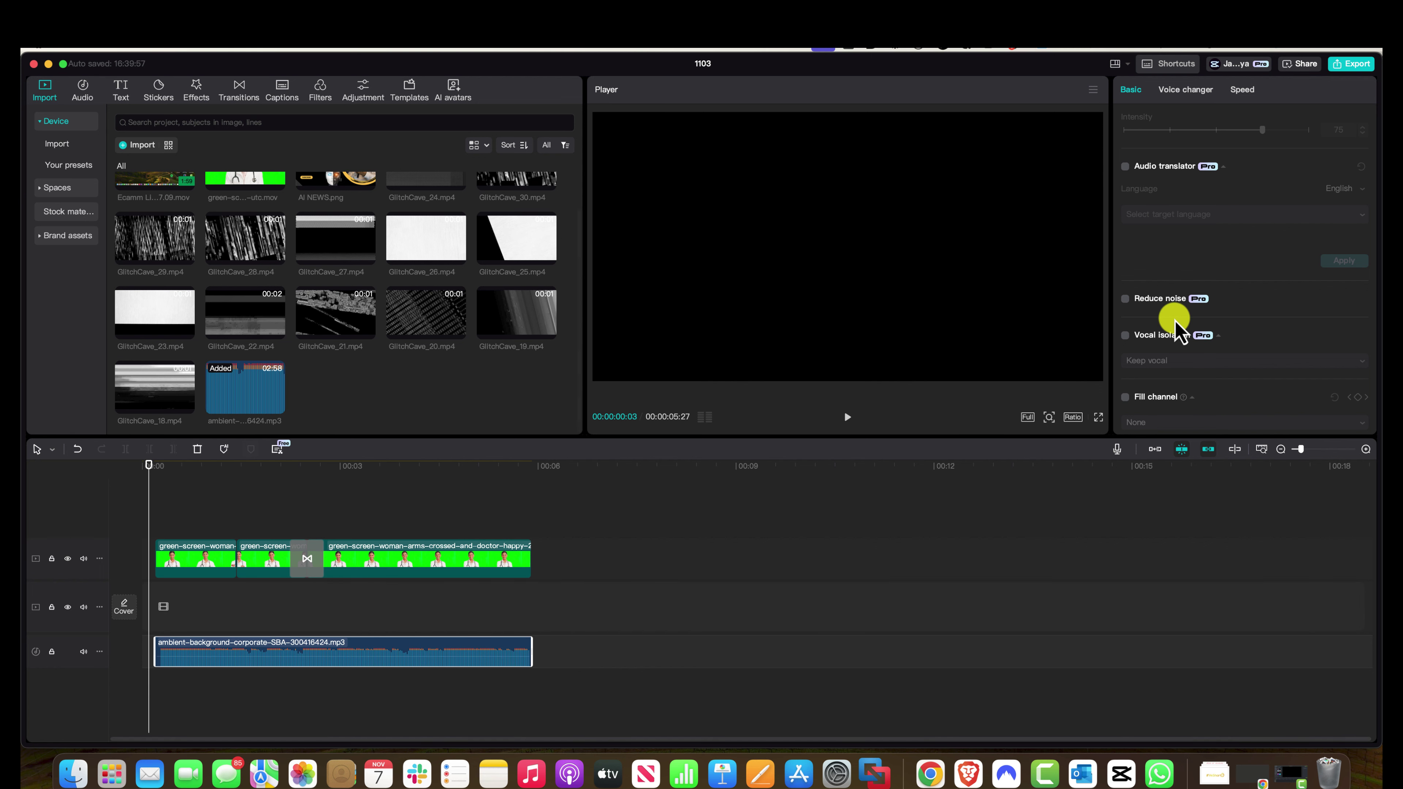
scroll(1179, 332, "down", 1)
left_click(1186, 89)
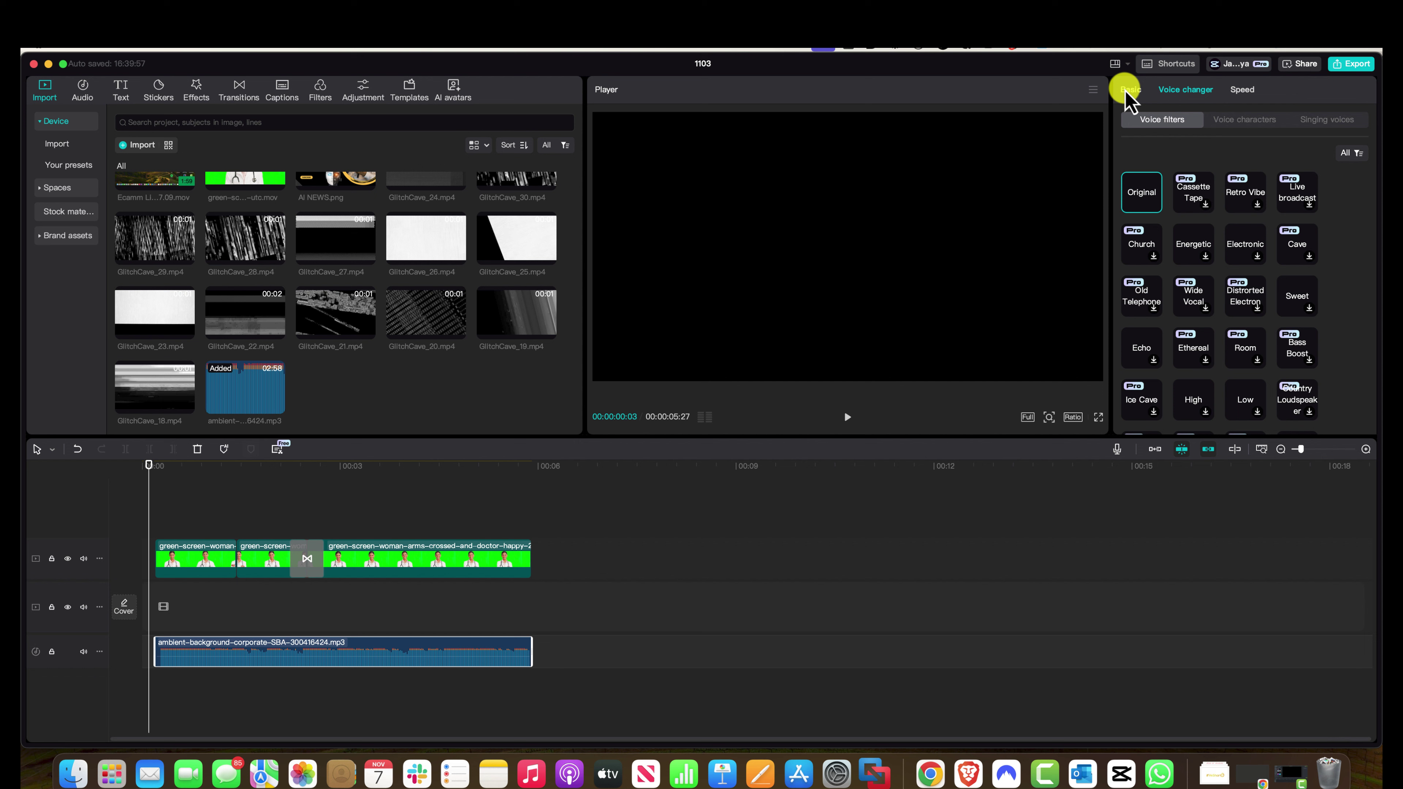
mouse_move(196, 657)
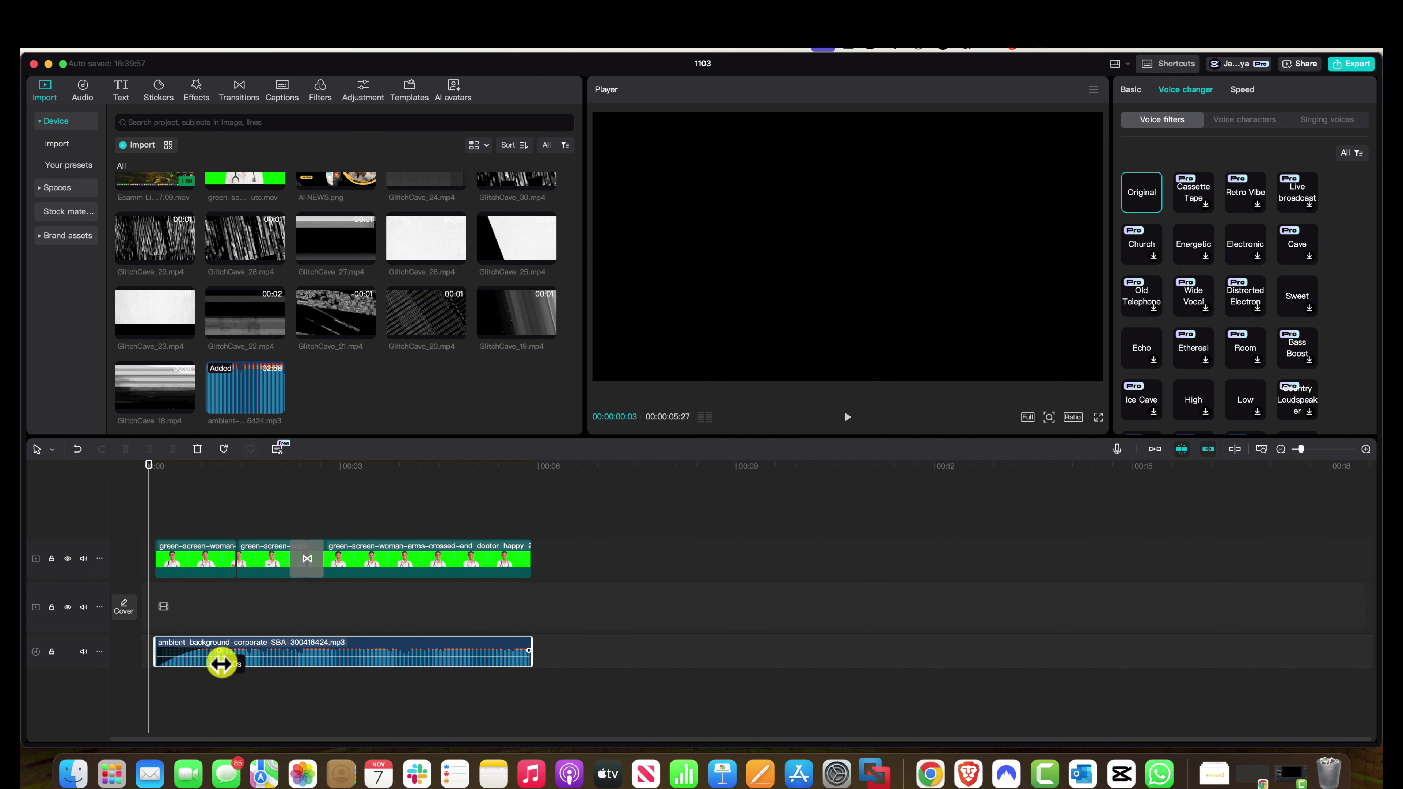
Pull the music's fade-in toward the clip start and add a 0.8-second fade-out.
left_click_drag(228, 663, 157, 661)
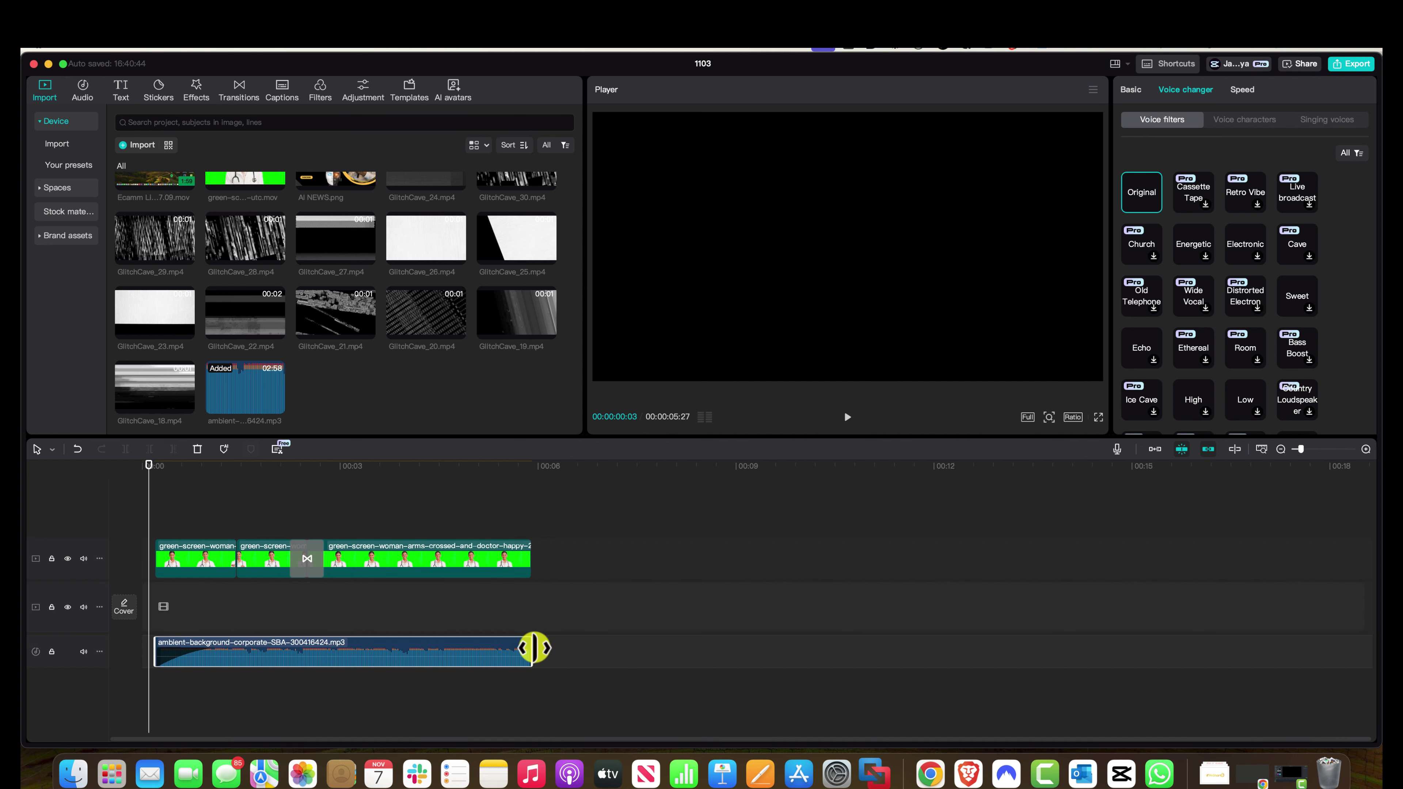
left_click_drag(524, 653, 479, 654)
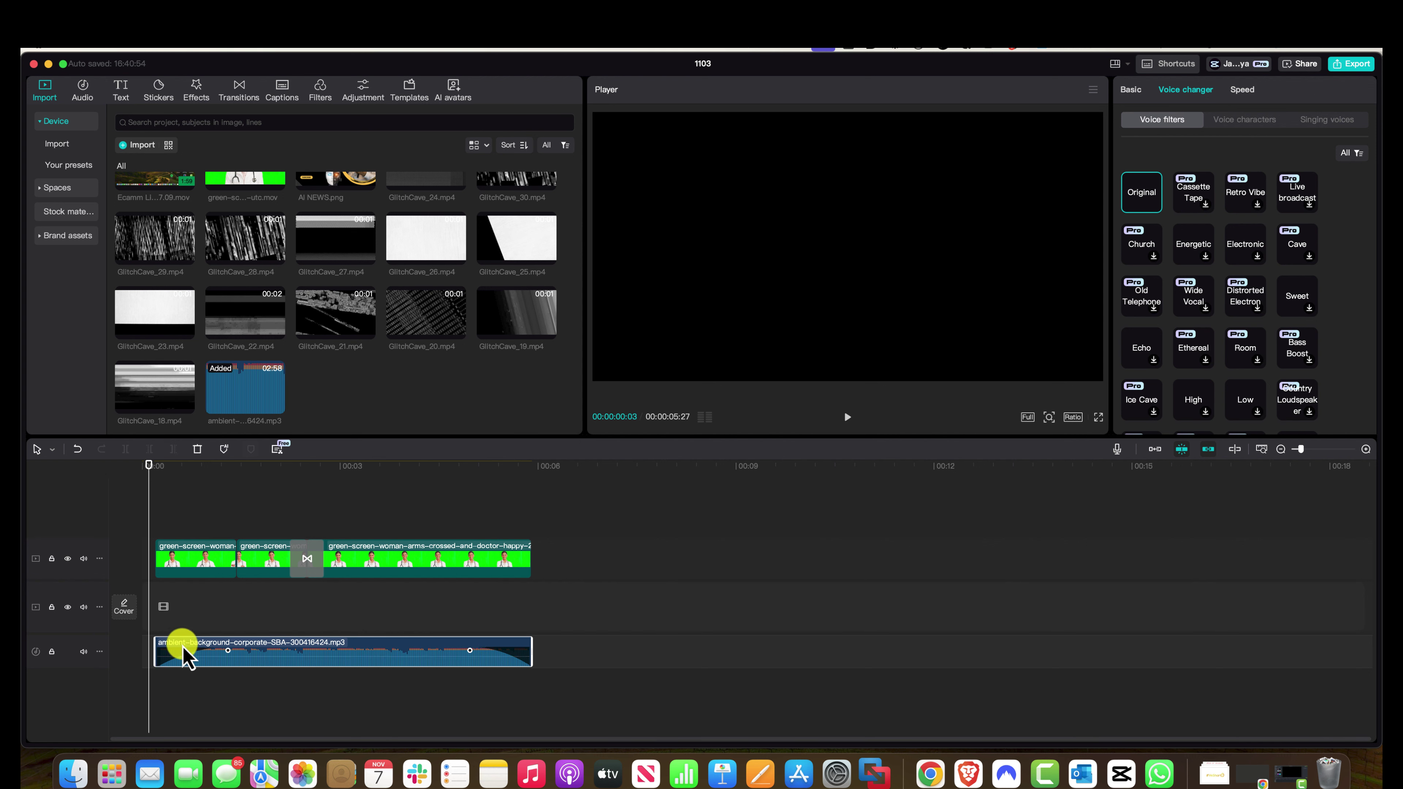
Set the music to -8.3 dB, play it back, then make the fade-out 1.0s and fade-in 1.3s.
left_click_drag(219, 657, 220, 660)
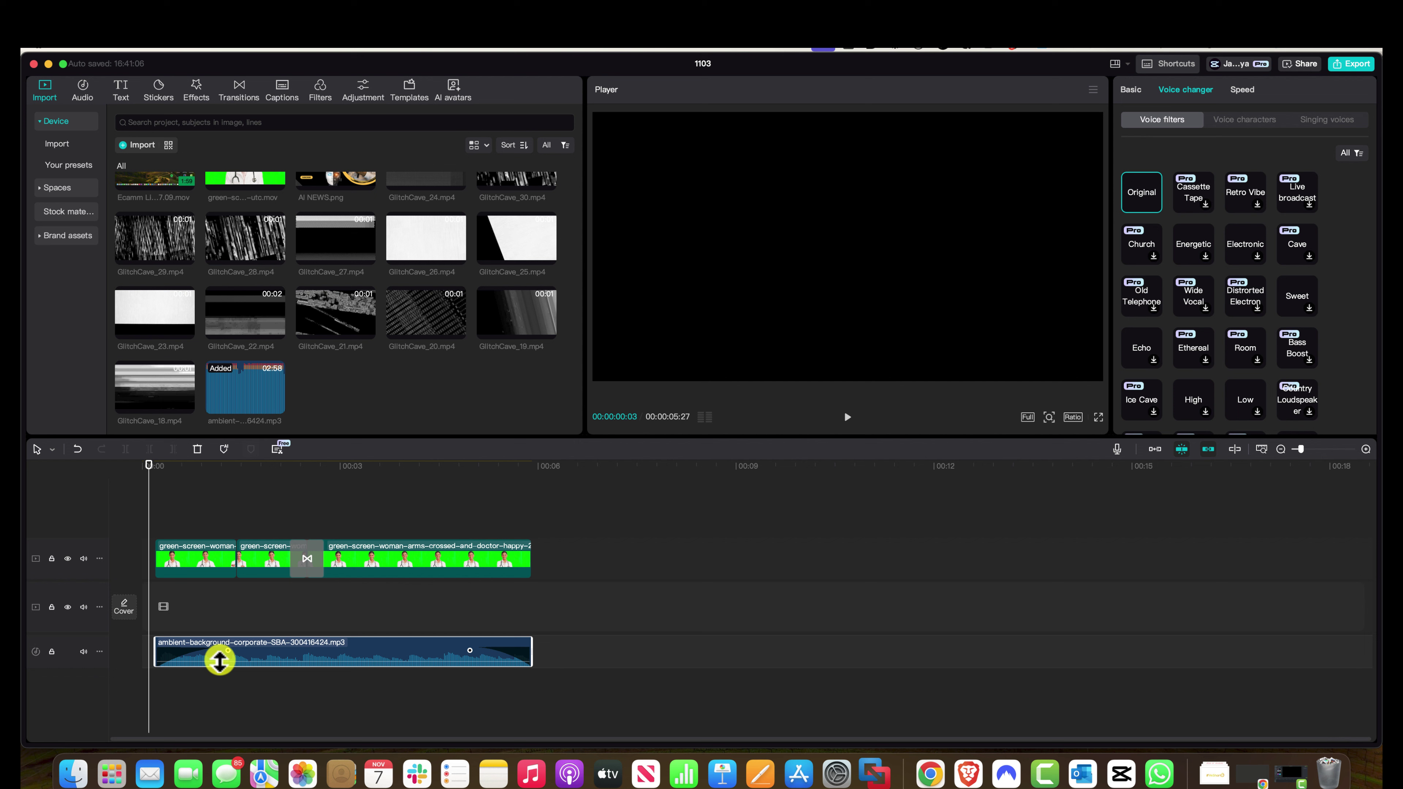
key("space")
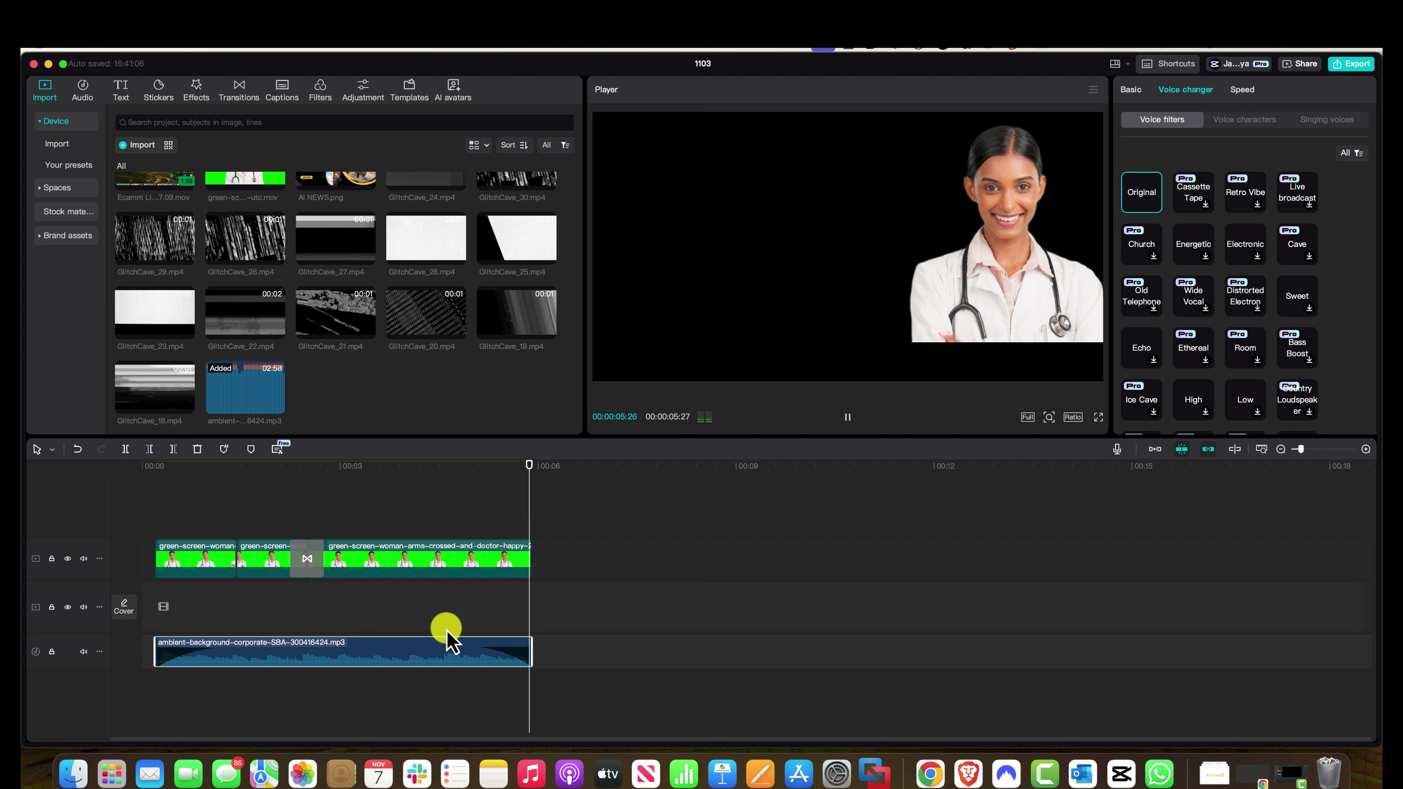
left_click_drag(470, 649, 446, 651)
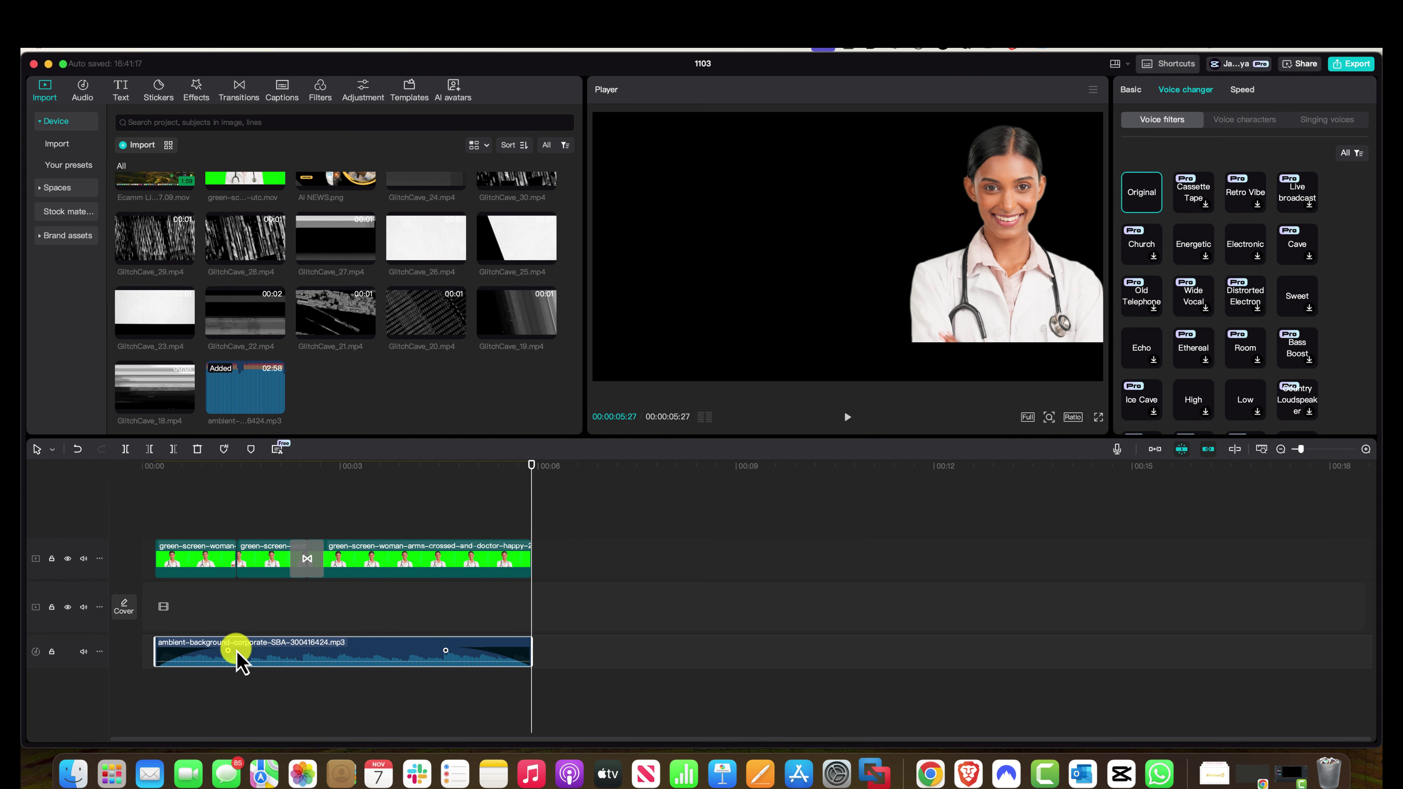
left_click_drag(228, 651, 253, 652)
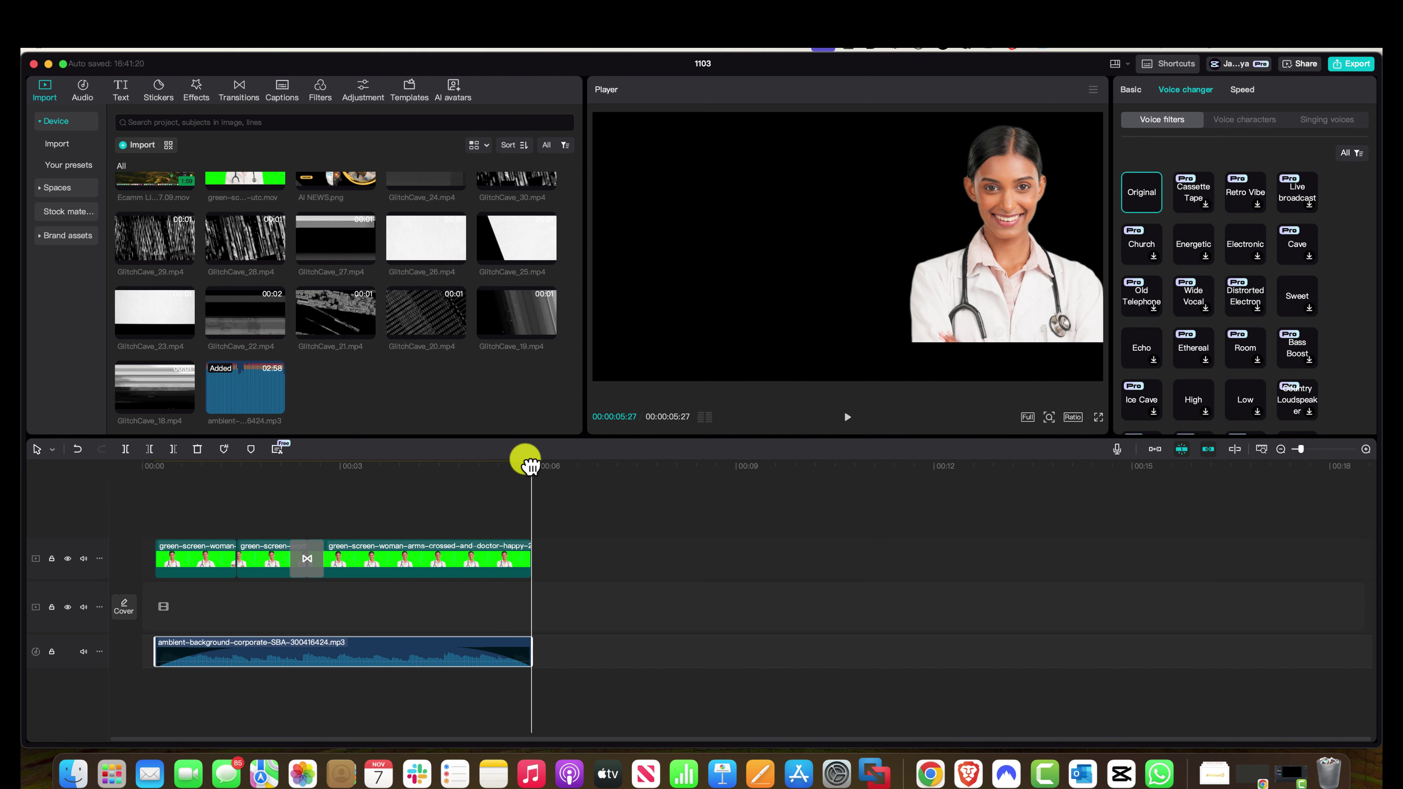
left_click_drag(532, 464, 156, 546)
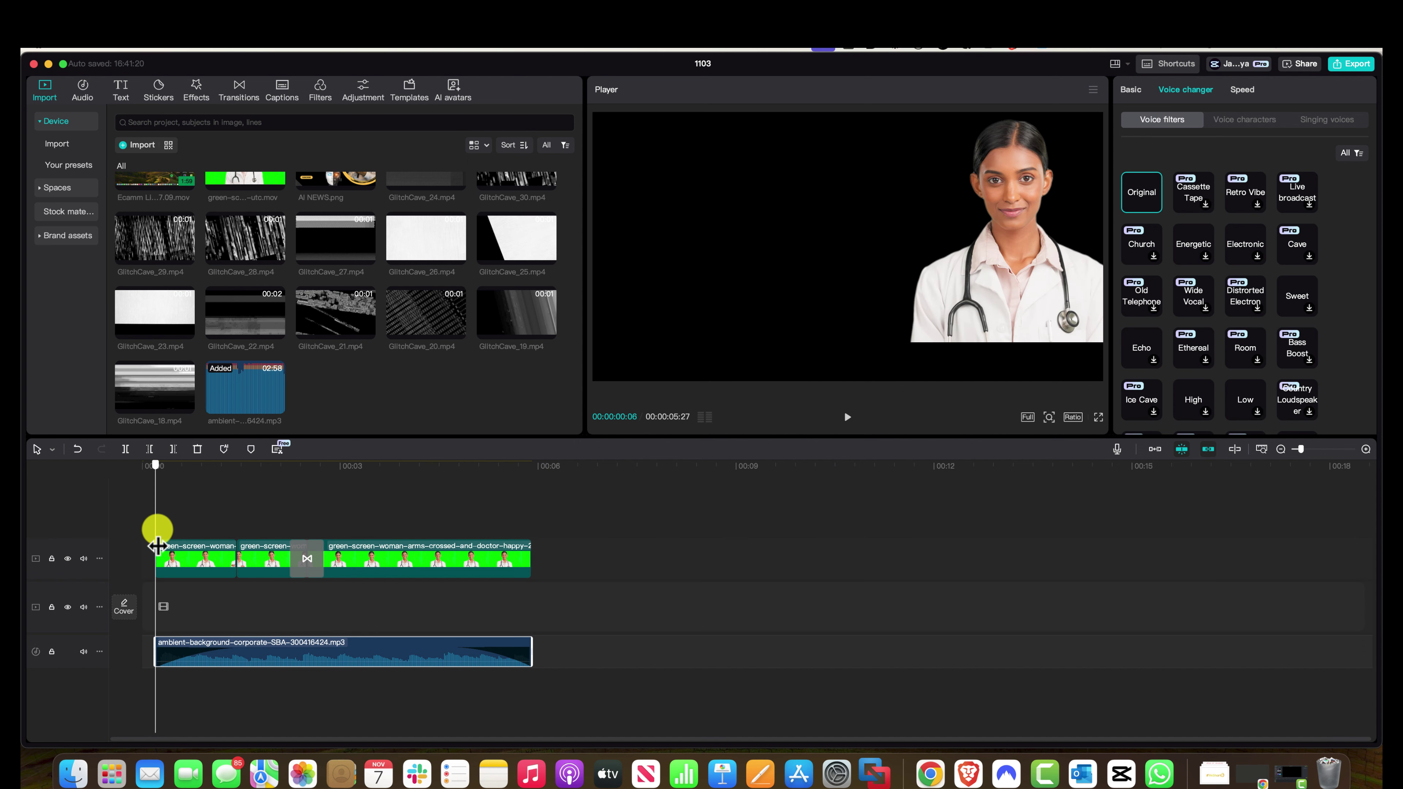
key("space")
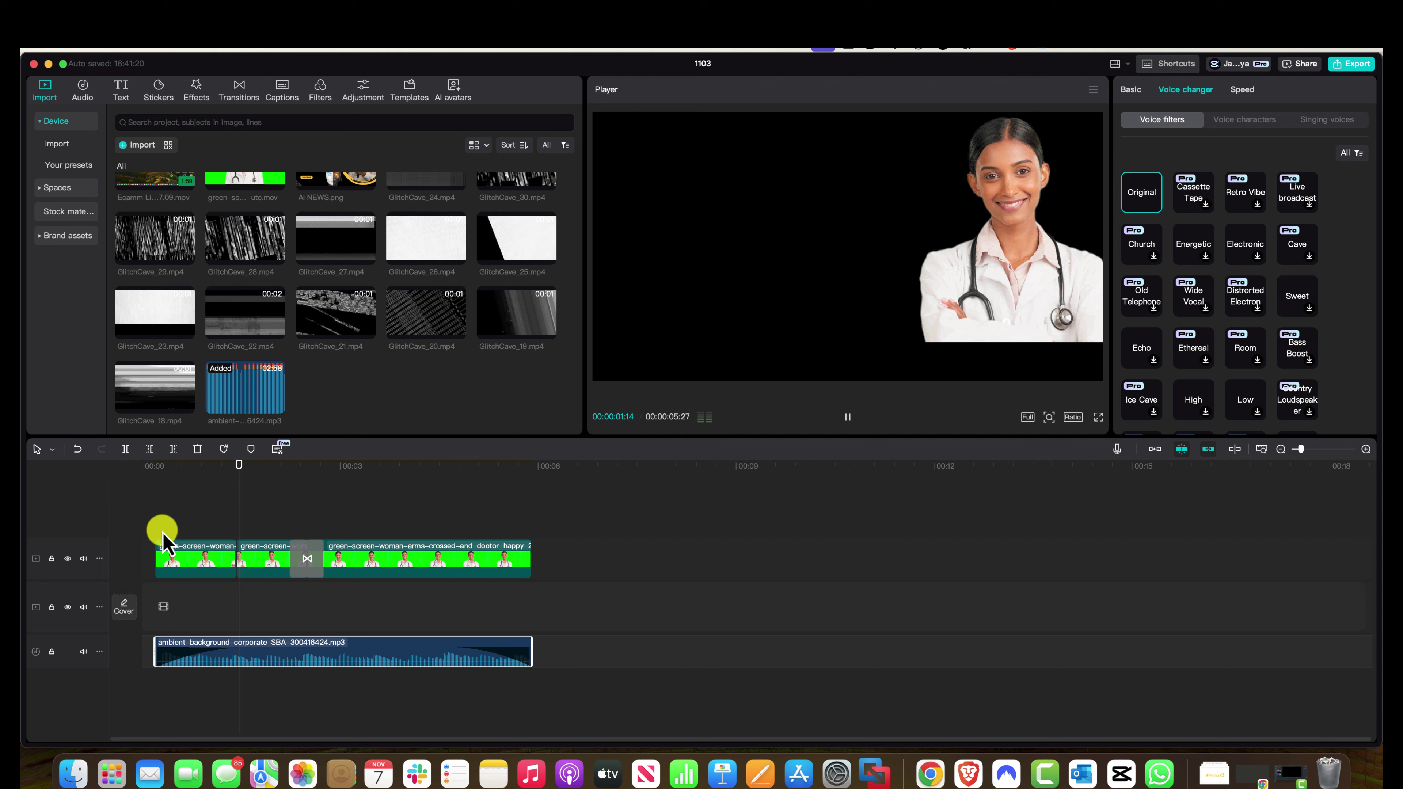